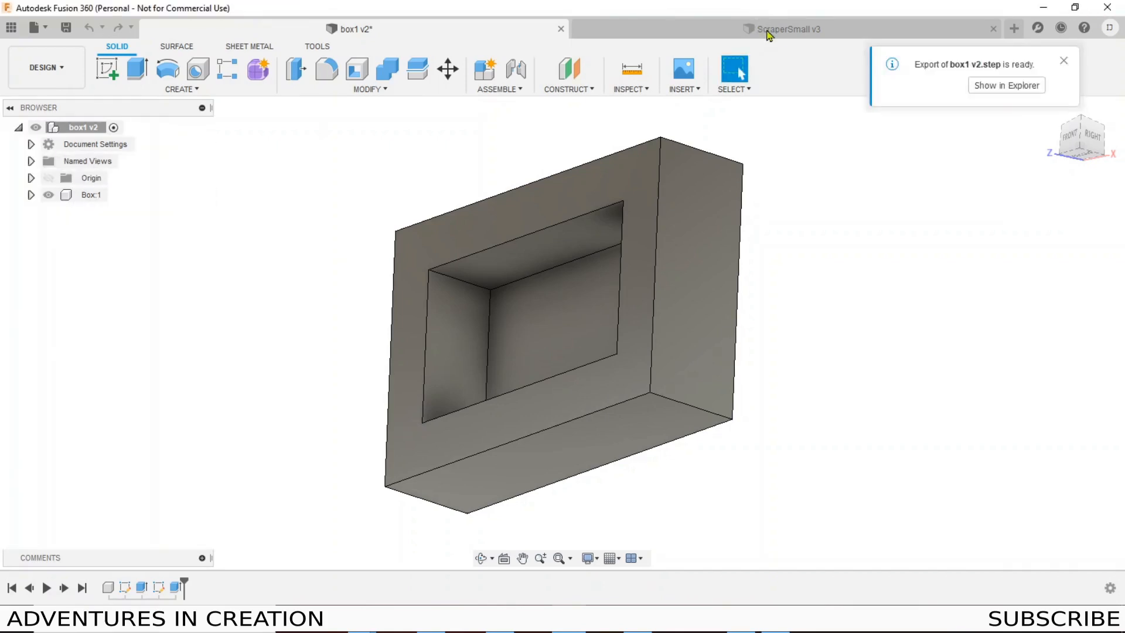
# Bring up the ScraperSmall v3 design and turn the model onto its side for viewing
pyautogui.click(1065, 62)
pyautogui.click(797, 35)
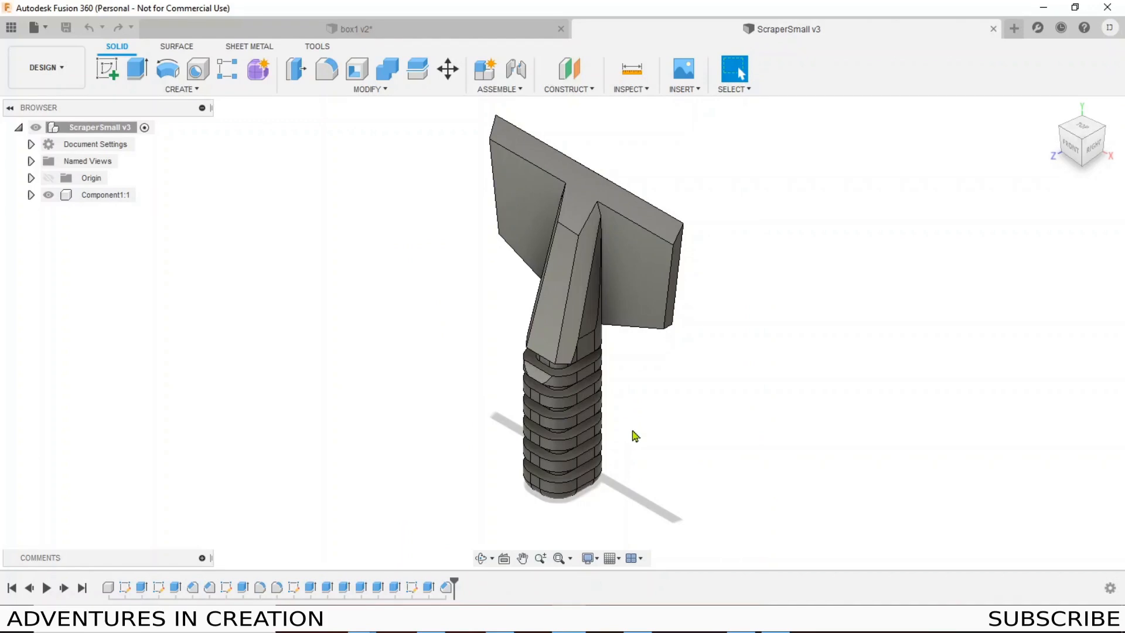
pyautogui.keyDown('shift'); pyautogui.moveTo(634, 435); pyautogui.dragTo(578, 454, button='middle'); pyautogui.keyUp('shift')
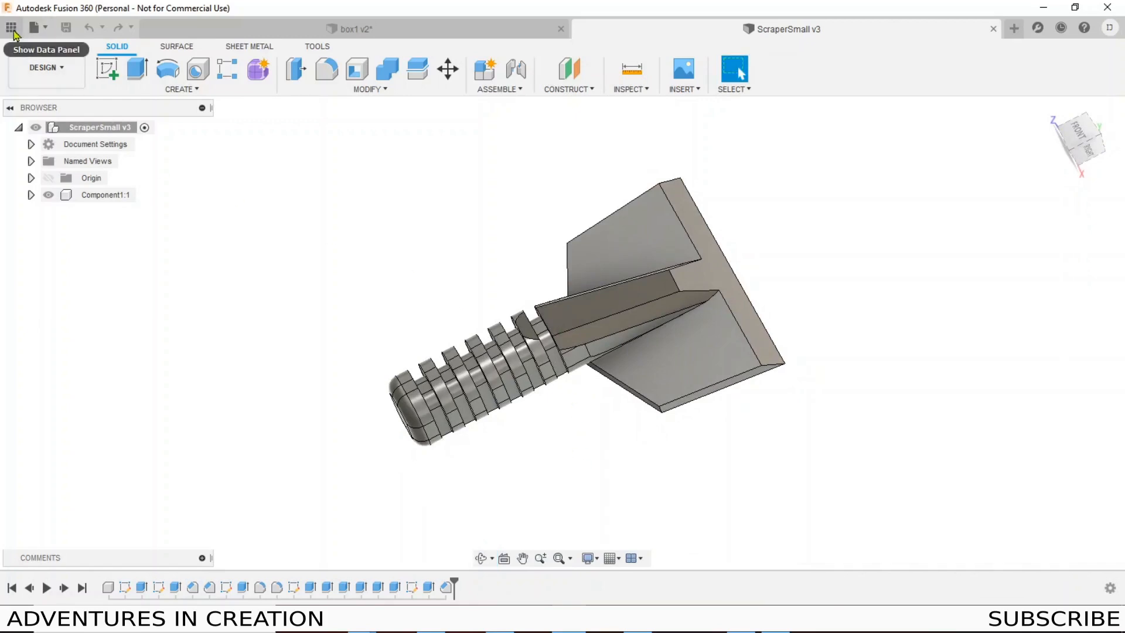
# Export the ScraperSmall v3 design as a STEP file to the STEPIMPORT folder
pyautogui.click(34, 28)
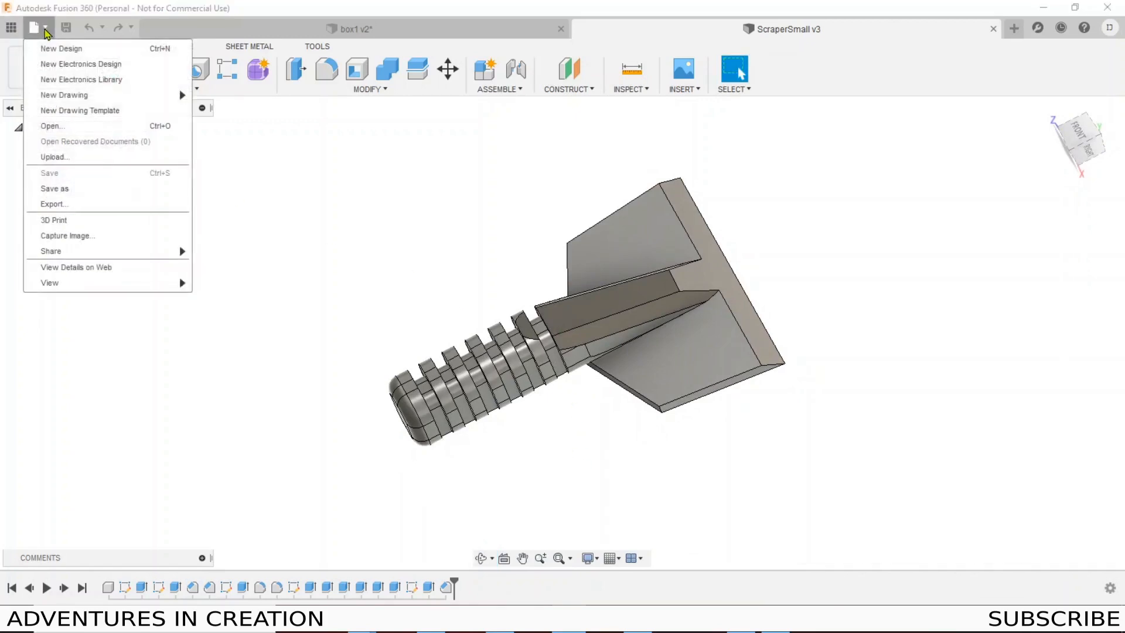
pyautogui.click(80, 204)
pyautogui.click(798, 188)
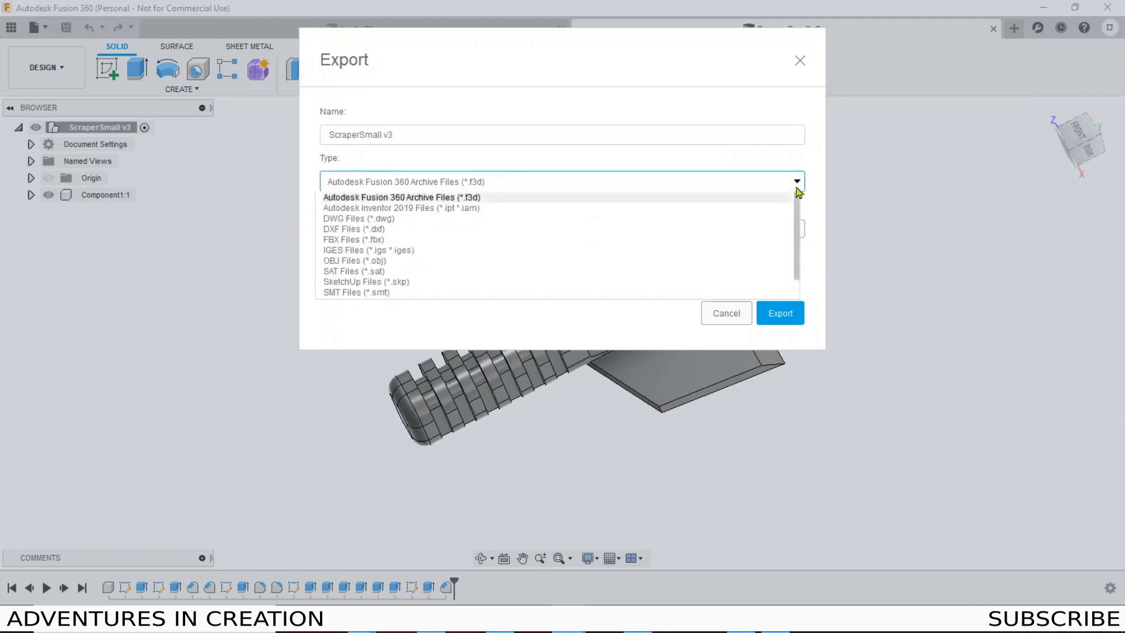
pyautogui.scroll(-1, 779, 289)
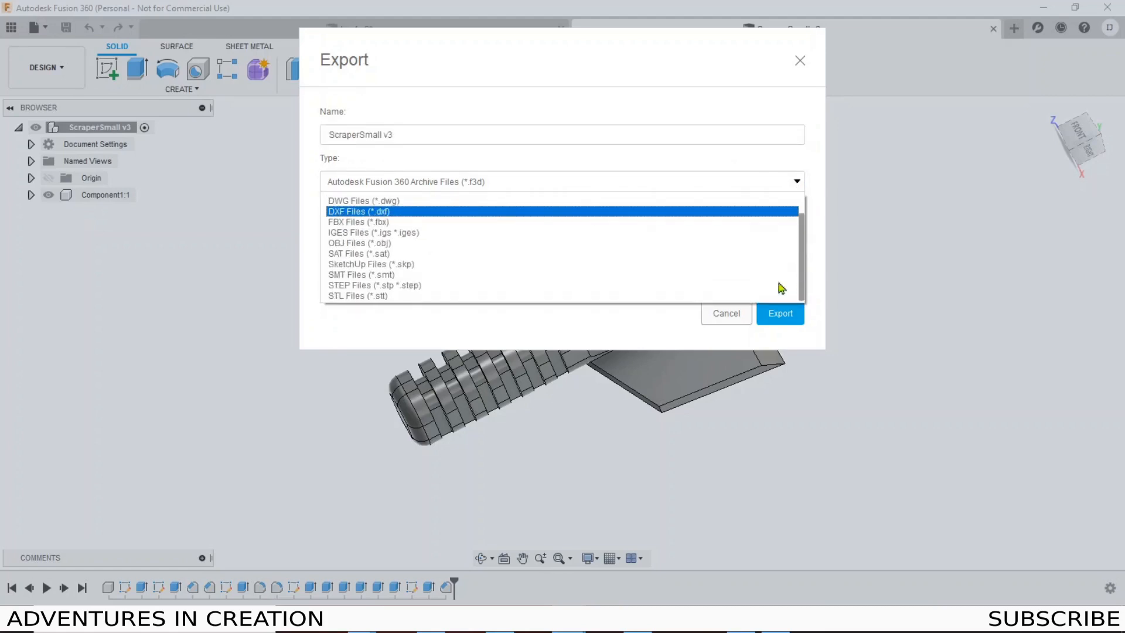
pyautogui.click(534, 286)
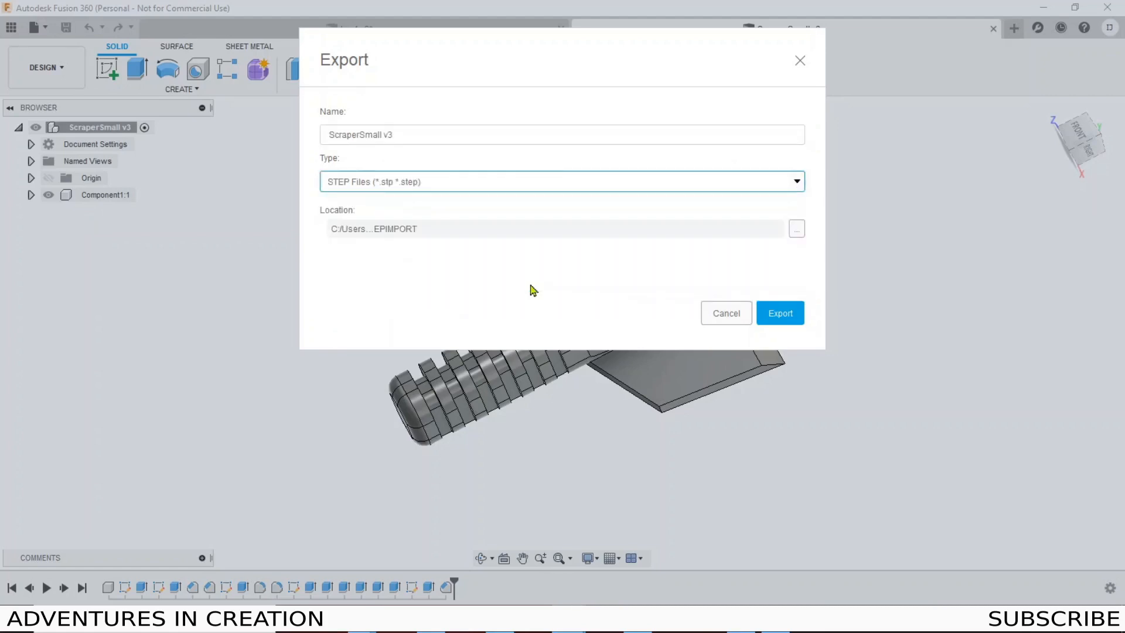
pyautogui.click(780, 312)
pyautogui.click(592, 326)
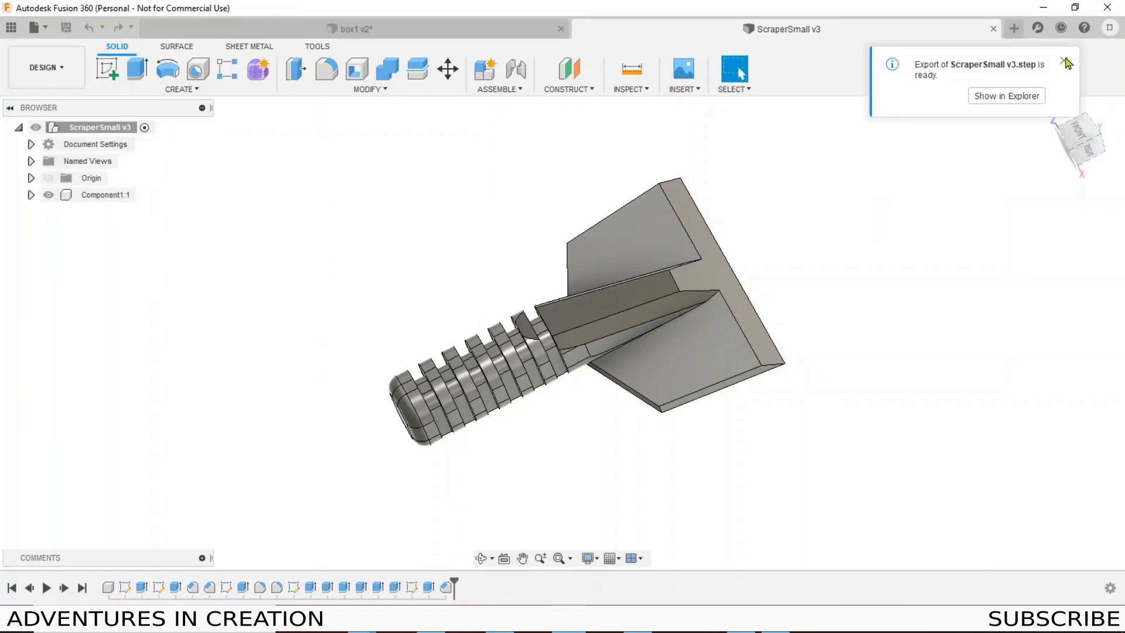
pyautogui.click(1065, 61)
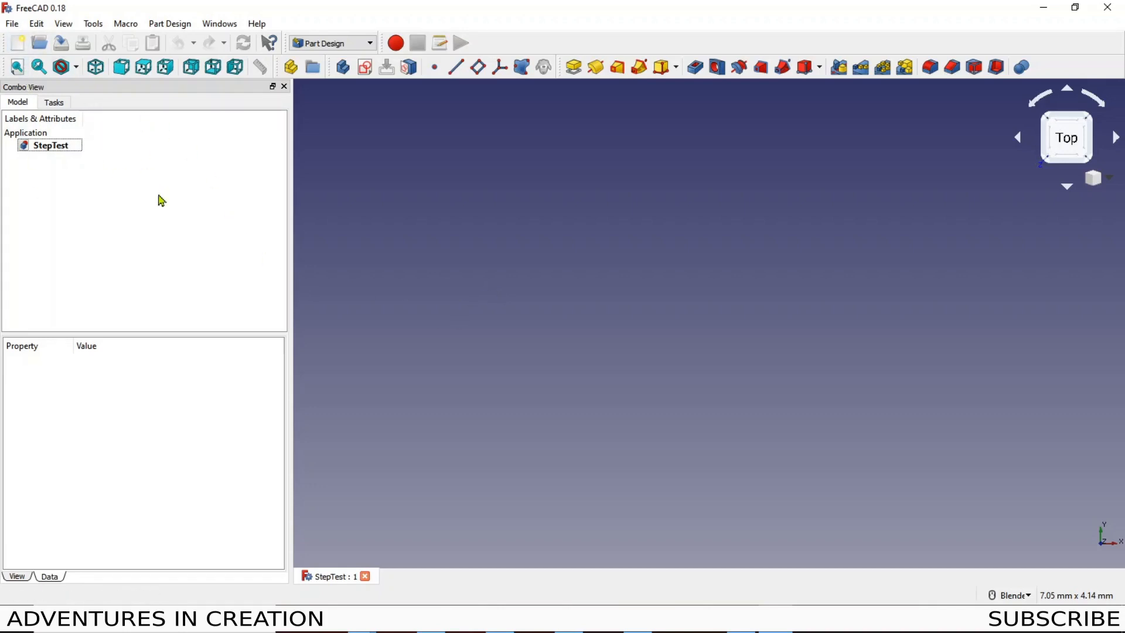
# Switch to FreeCAD and import box1 v2.step from the STEPIMPORT folder into the StepTest document
pyautogui.click(12, 23)
pyautogui.click(66, 194)
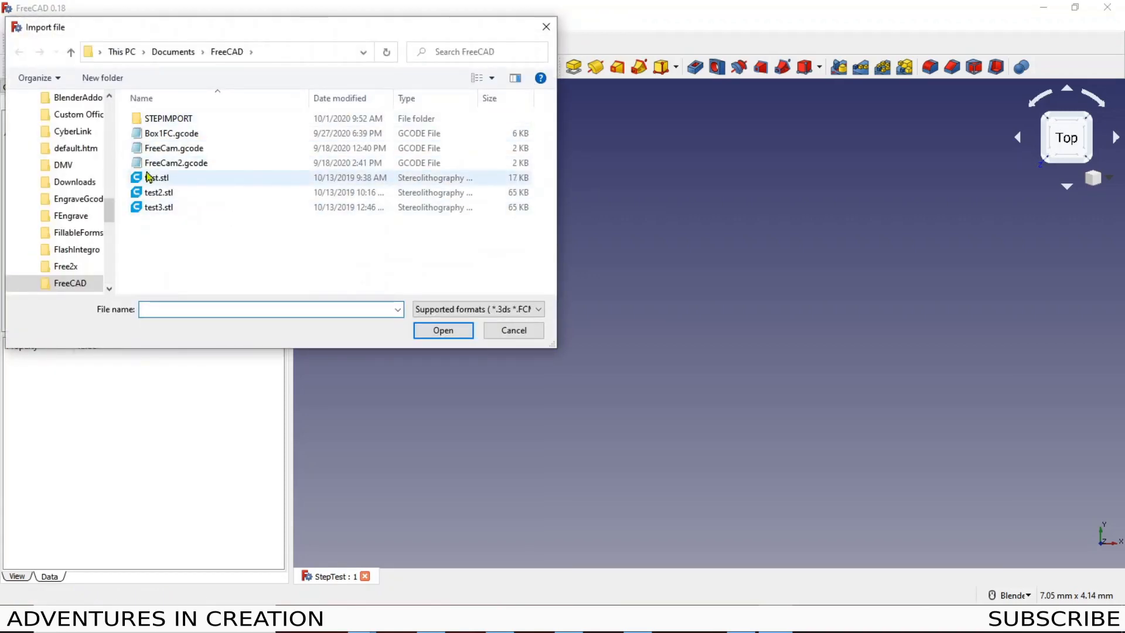
pyautogui.doubleClick(153, 119)
pyautogui.click(167, 119)
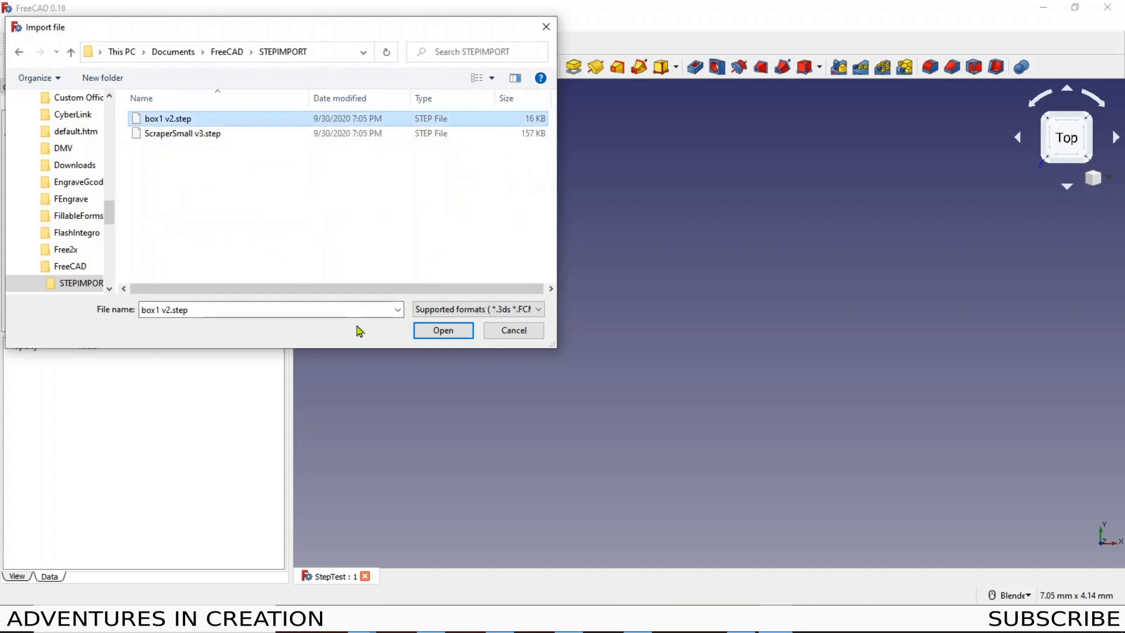
pyautogui.click(442, 331)
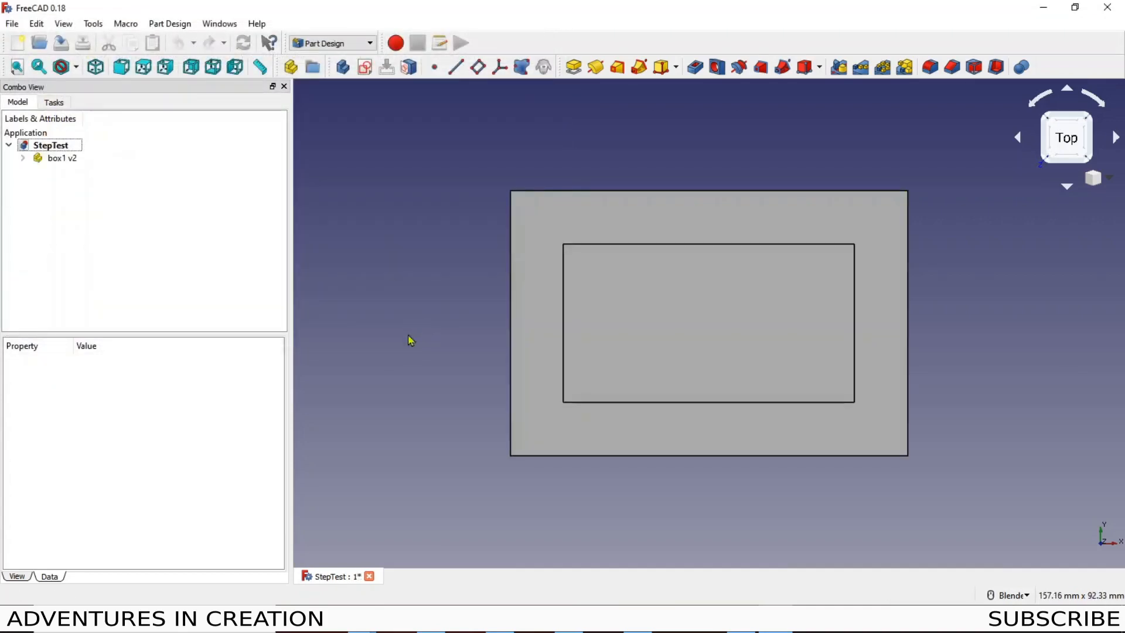
pyautogui.moveTo(397, 352); pyautogui.dragTo(472, 350, button='middle')
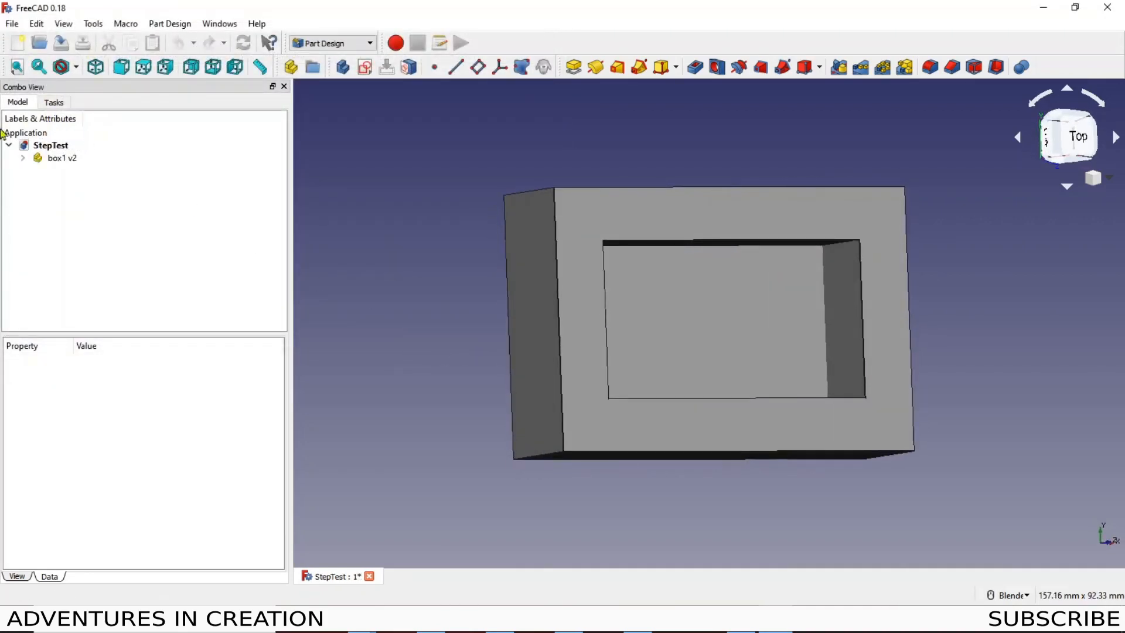
# Delete the box1 v2 group from the model tree while keeping the Box solid it contains
pyautogui.click(23, 158)
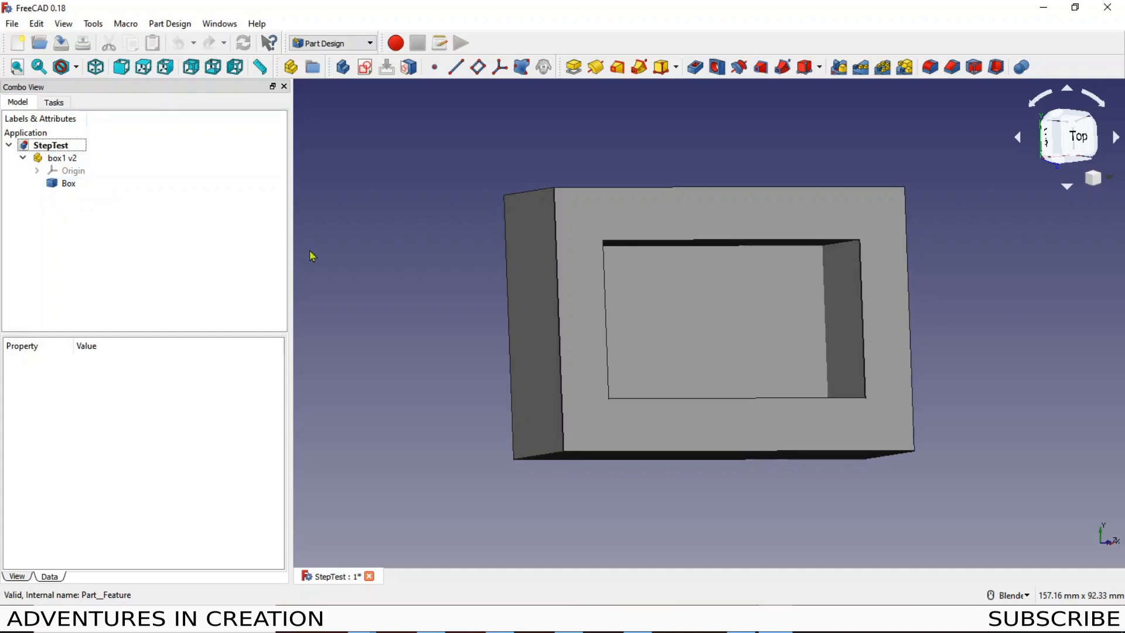
pyautogui.click(60, 162)
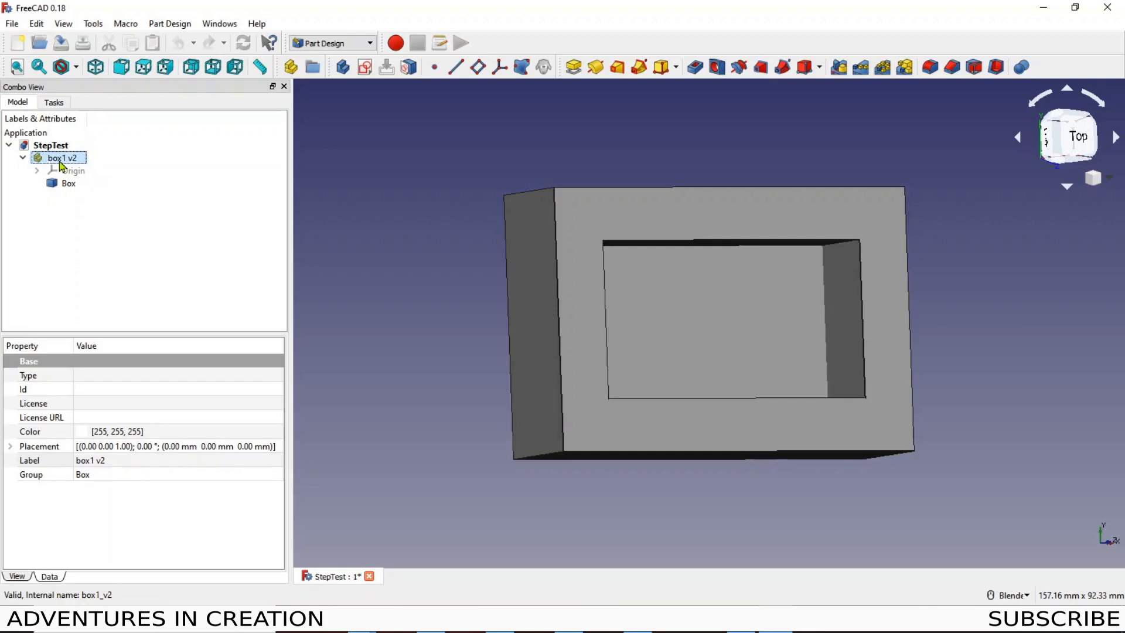
pyautogui.rightClick(62, 165)
pyautogui.click(122, 291)
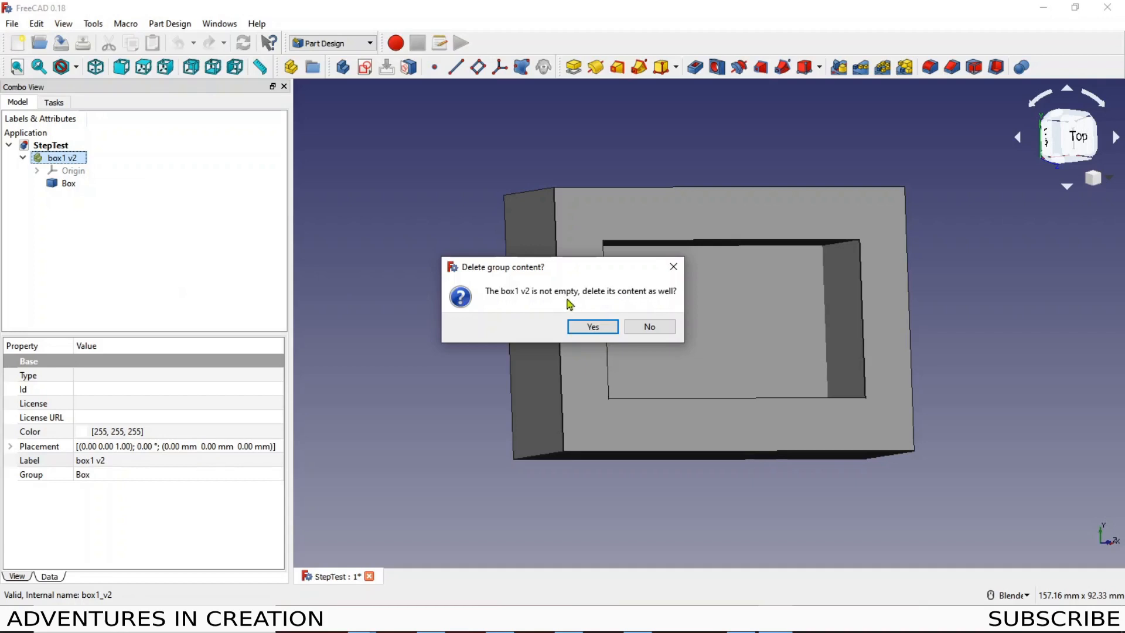
pyautogui.click(650, 327)
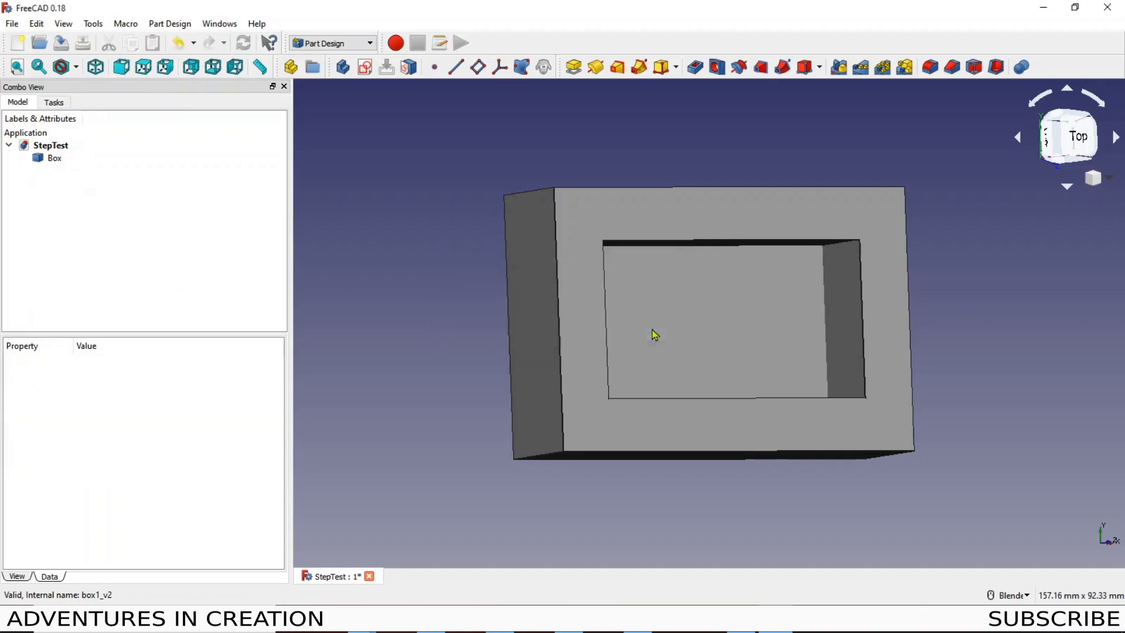
# Create a new part with a body in it and make the imported Box the body's base feature
pyautogui.click(52, 160)
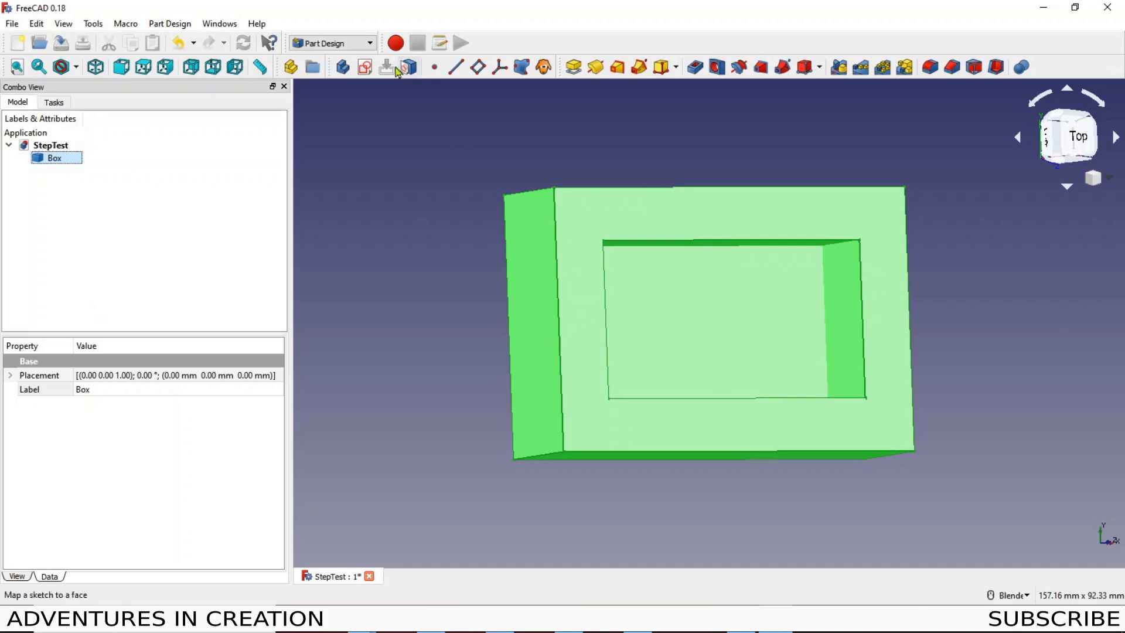
pyautogui.click(292, 68)
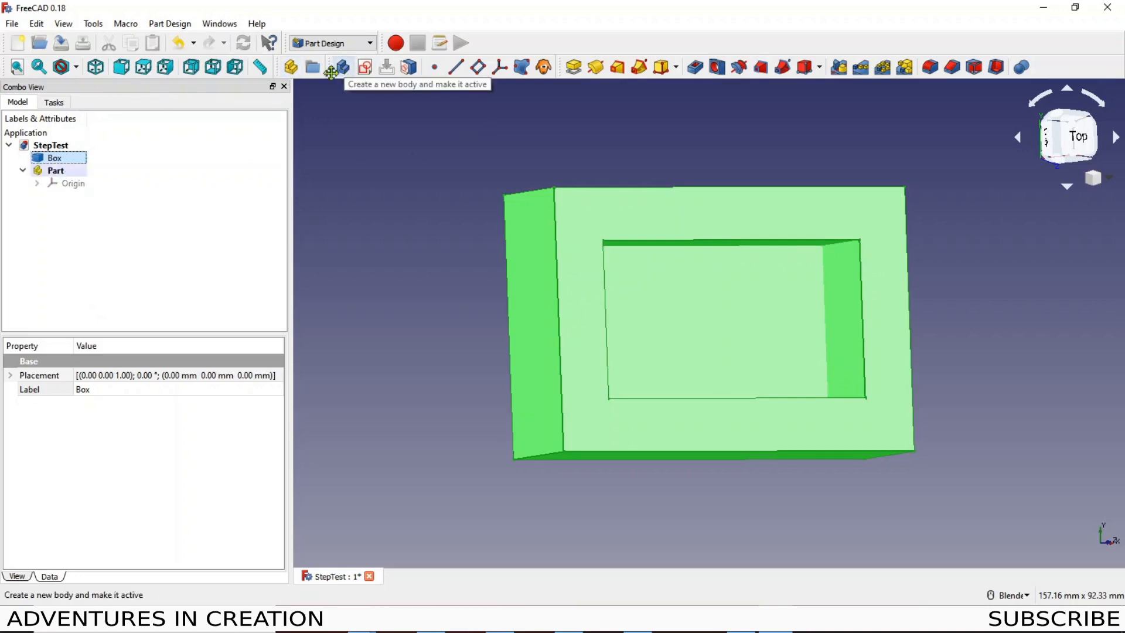
pyautogui.click(56, 170)
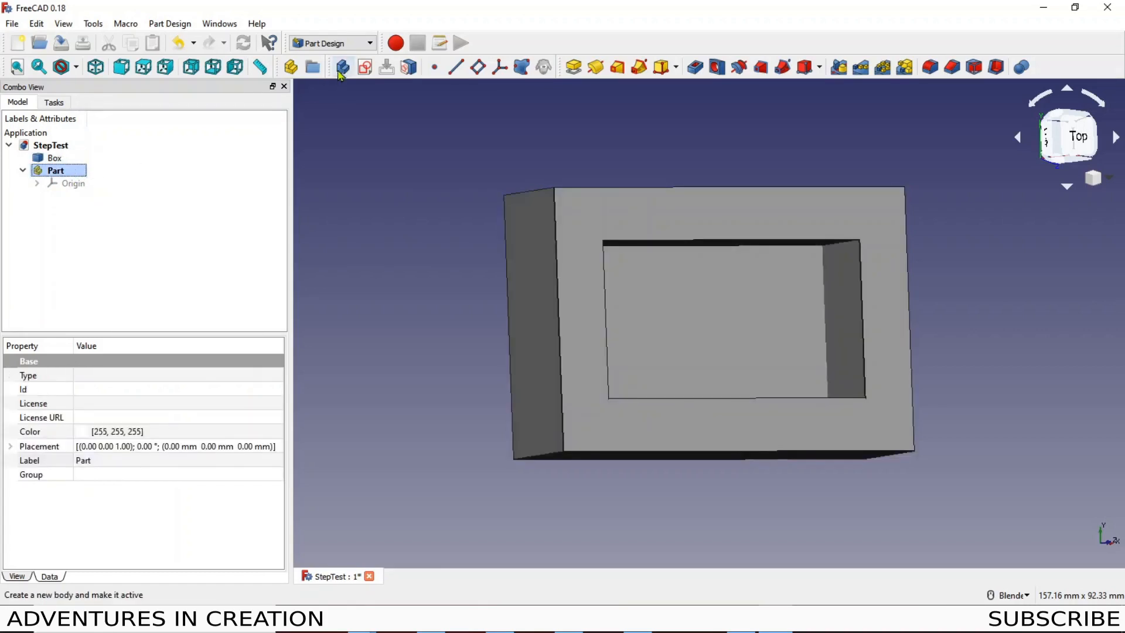
pyautogui.click(343, 67)
pyautogui.click(54, 160)
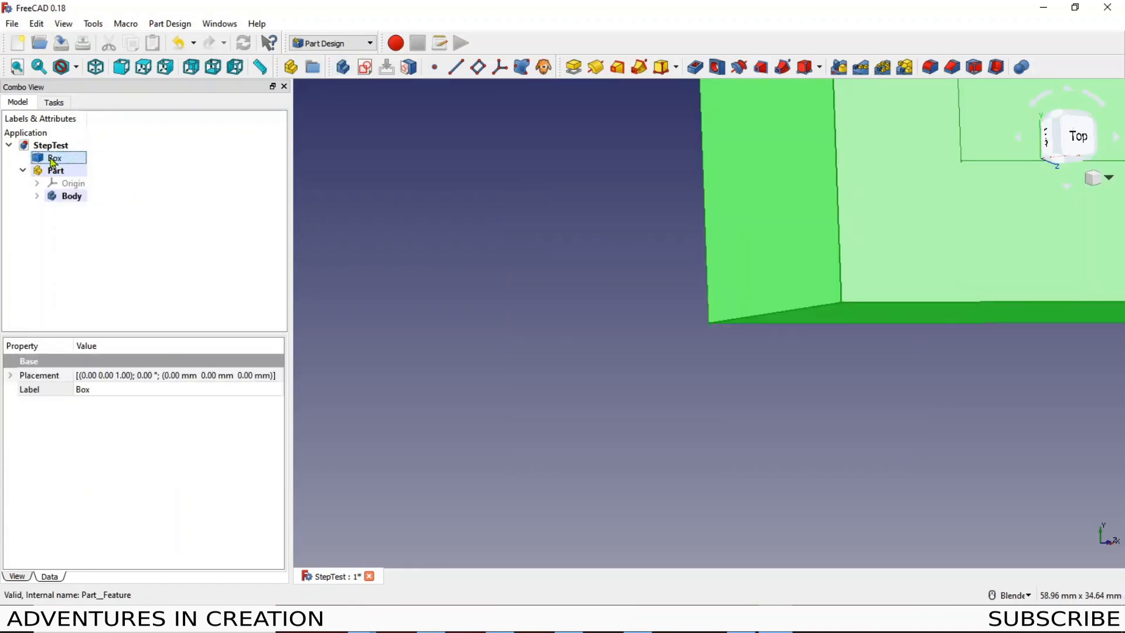
pyautogui.moveTo(53, 162); pyautogui.dragTo(38, 200)
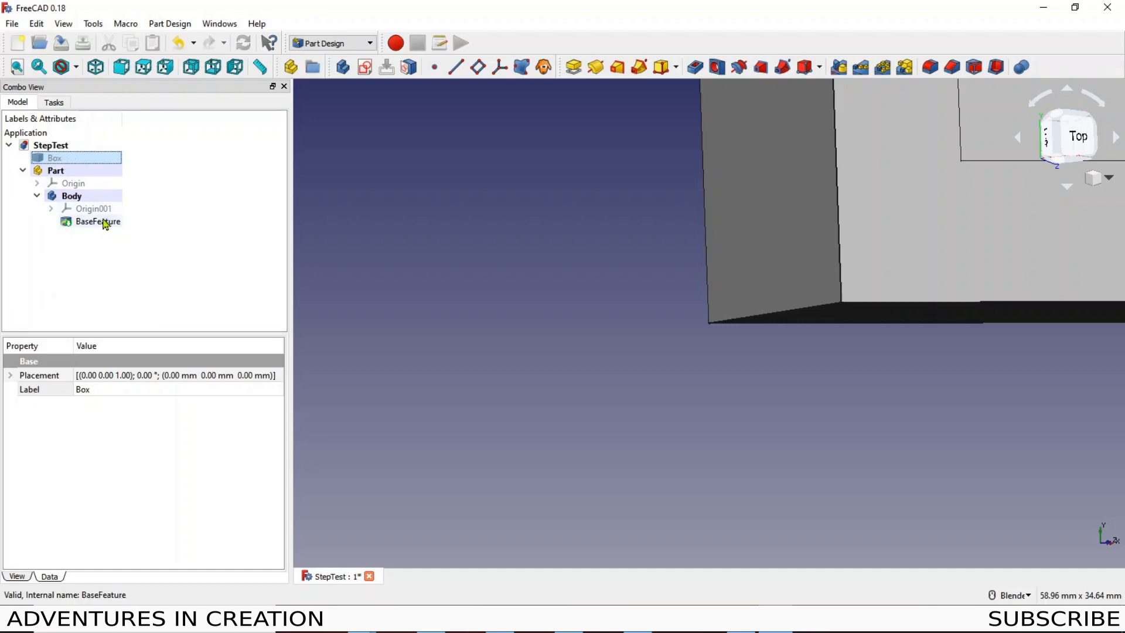
# Start a new sketch on the box face that surrounds the rectangular pocket opening
pyautogui.scroll(4, 659, 350)
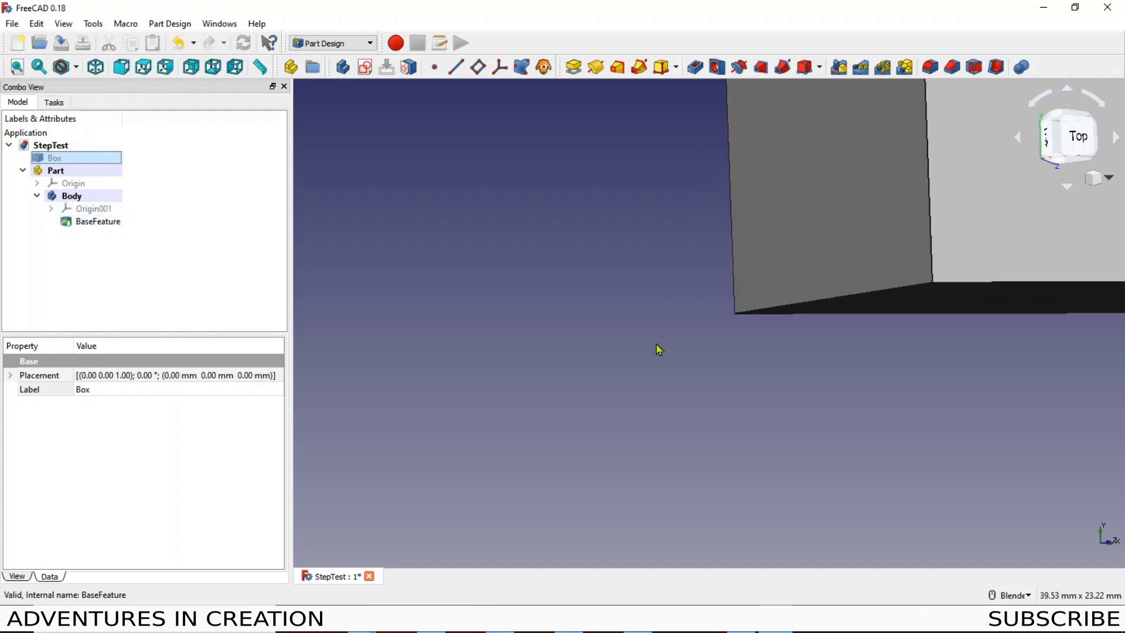
pyautogui.scroll(-2, 674, 321)
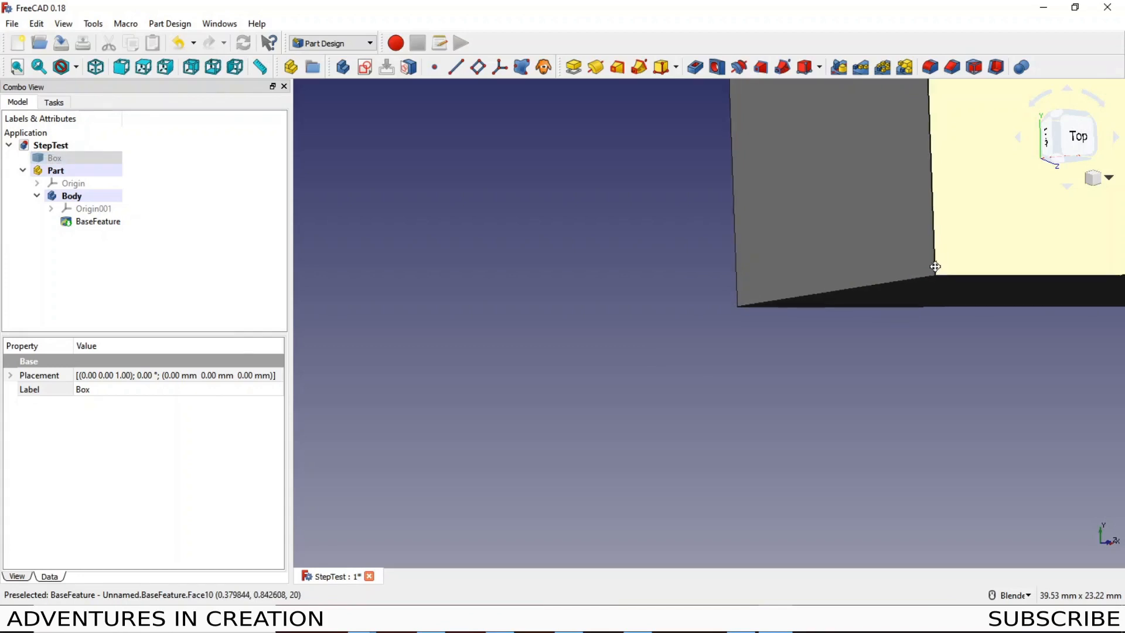
pyautogui.scroll(-4, 934, 269)
pyautogui.click(607, 447)
pyautogui.scroll(-4, 606, 449)
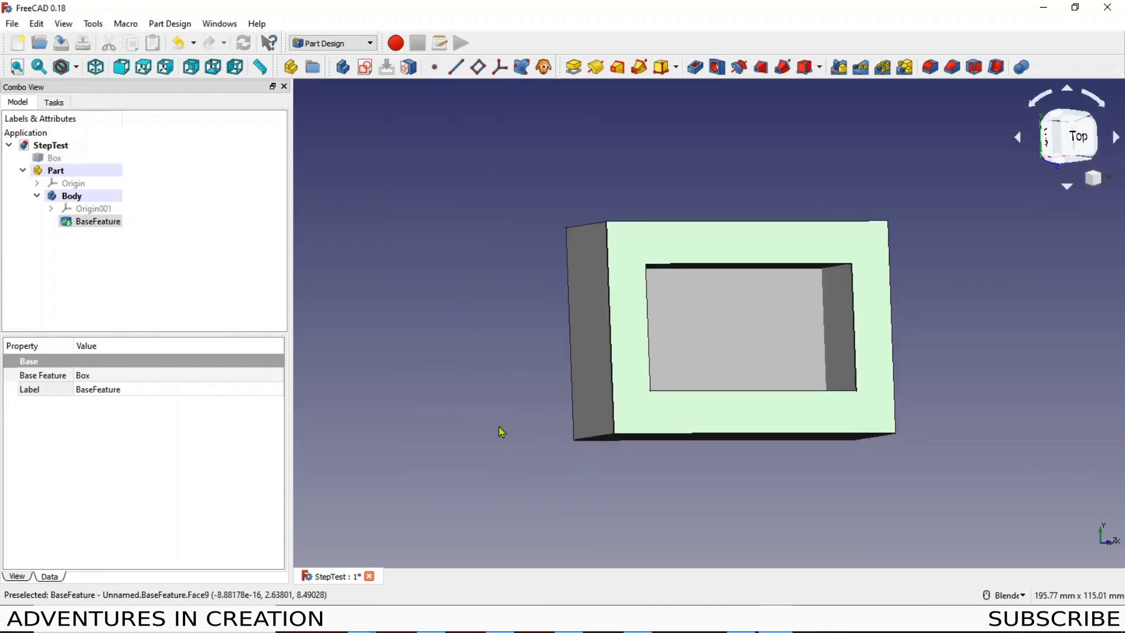
pyautogui.click(476, 395)
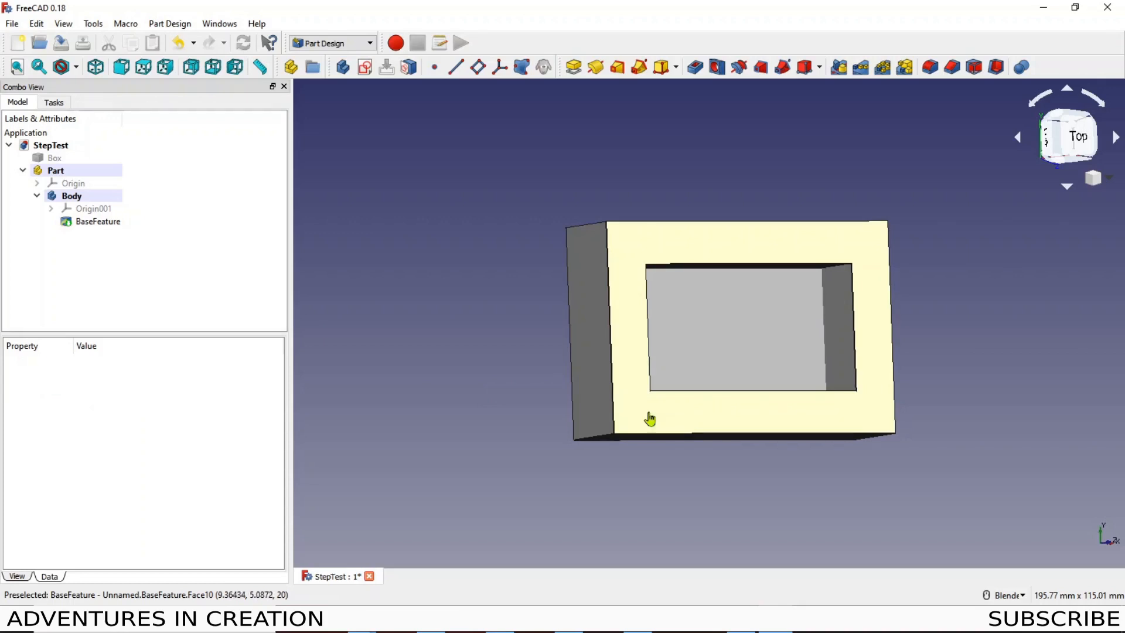
pyautogui.click(648, 420)
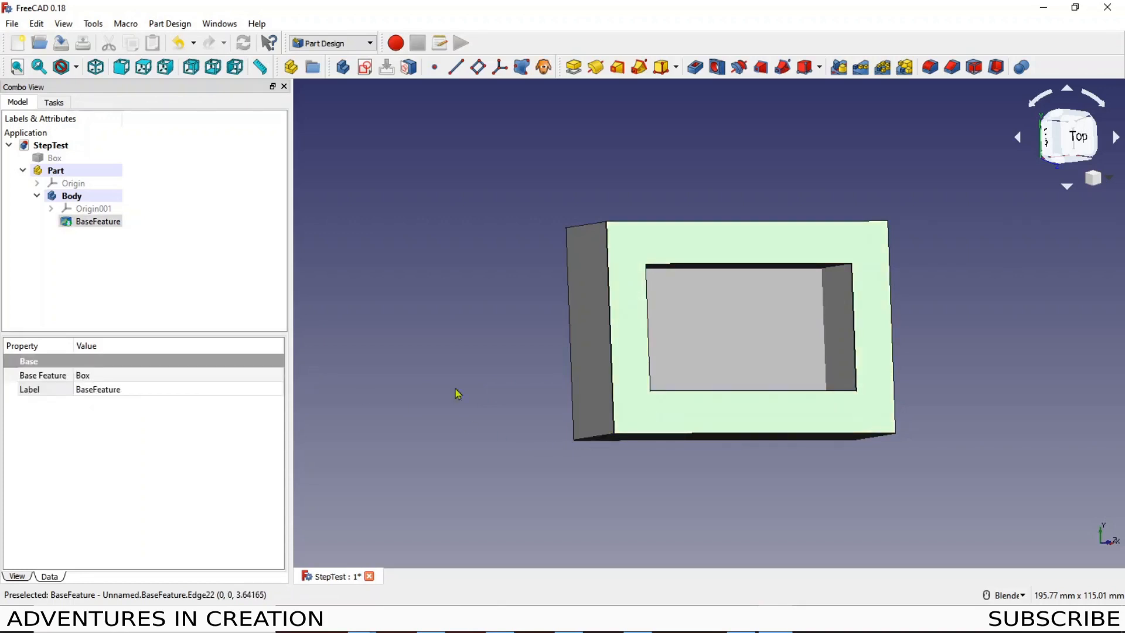
pyautogui.click(641, 422)
pyautogui.click(641, 422)
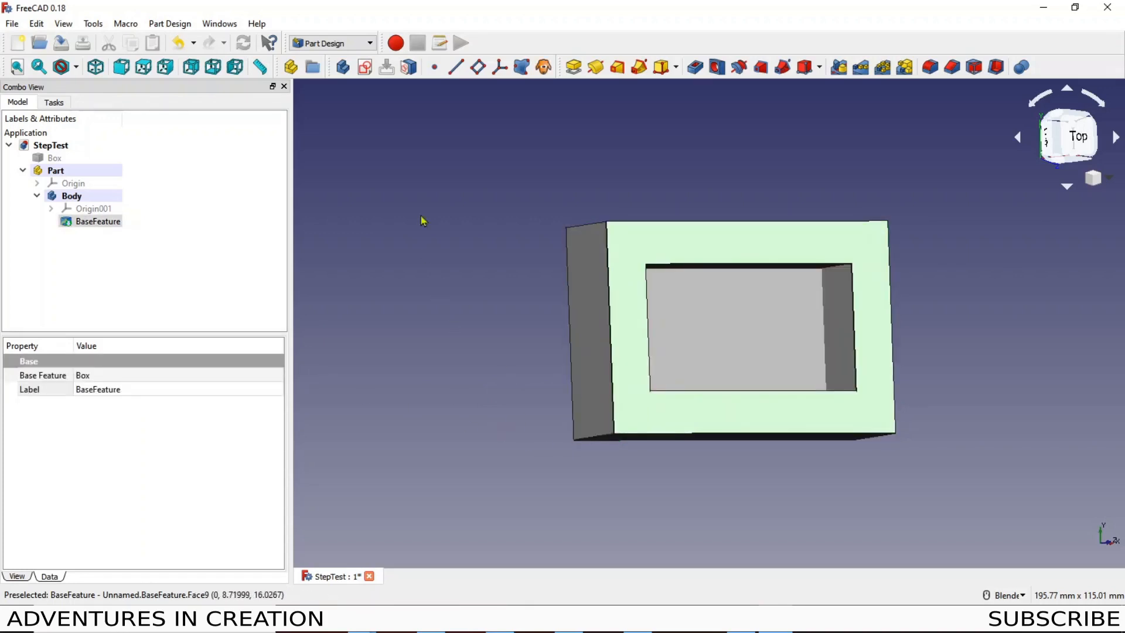
pyautogui.click(364, 67)
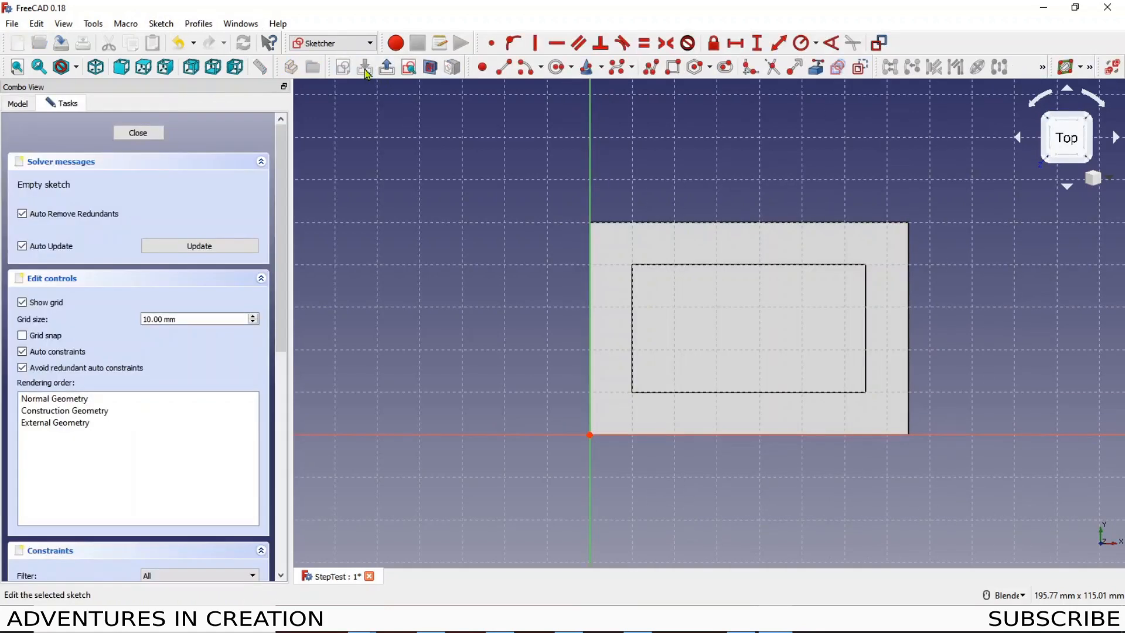
# Sketch a circle of about 2.2 mm radius on the rim near the box face's lower-left corner
pyautogui.click(556, 67)
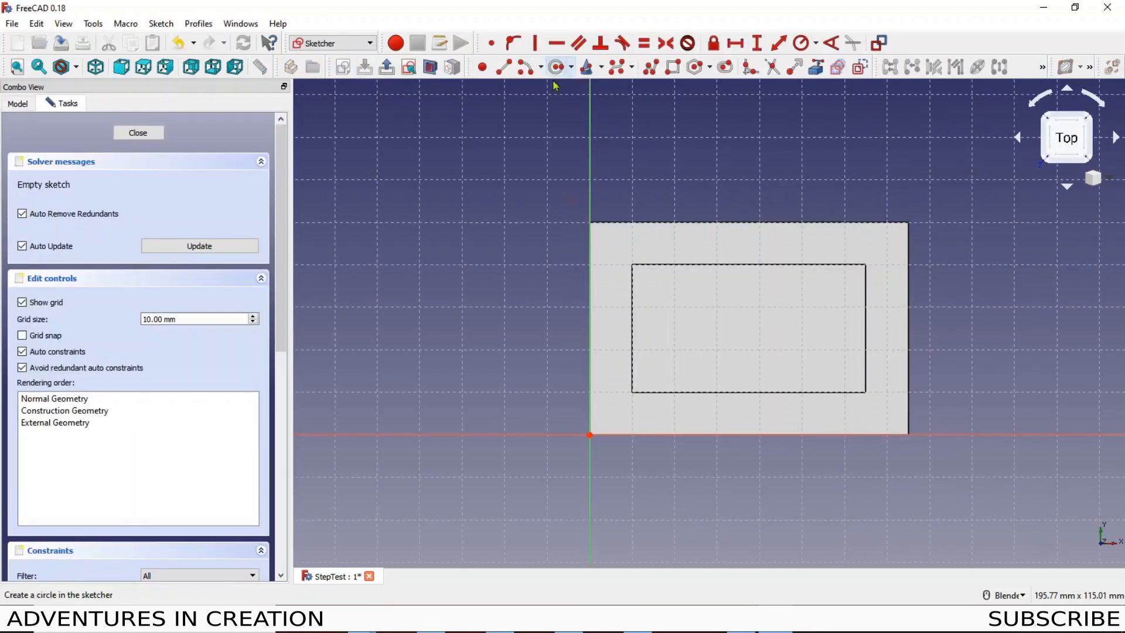
pyautogui.click(601, 401)
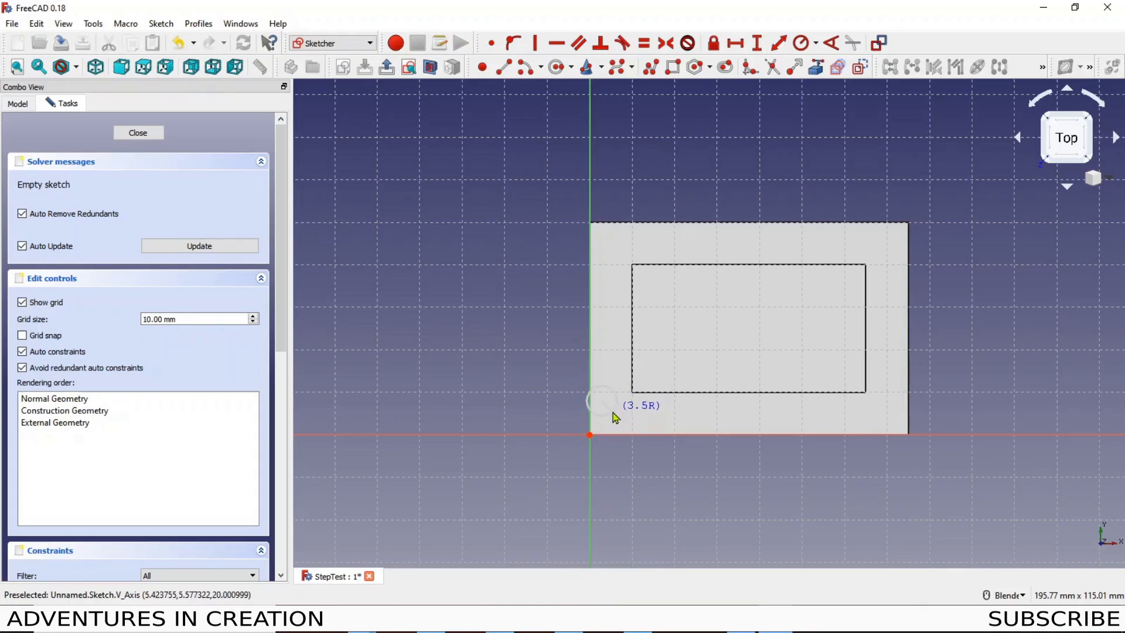
pyautogui.click(612, 405)
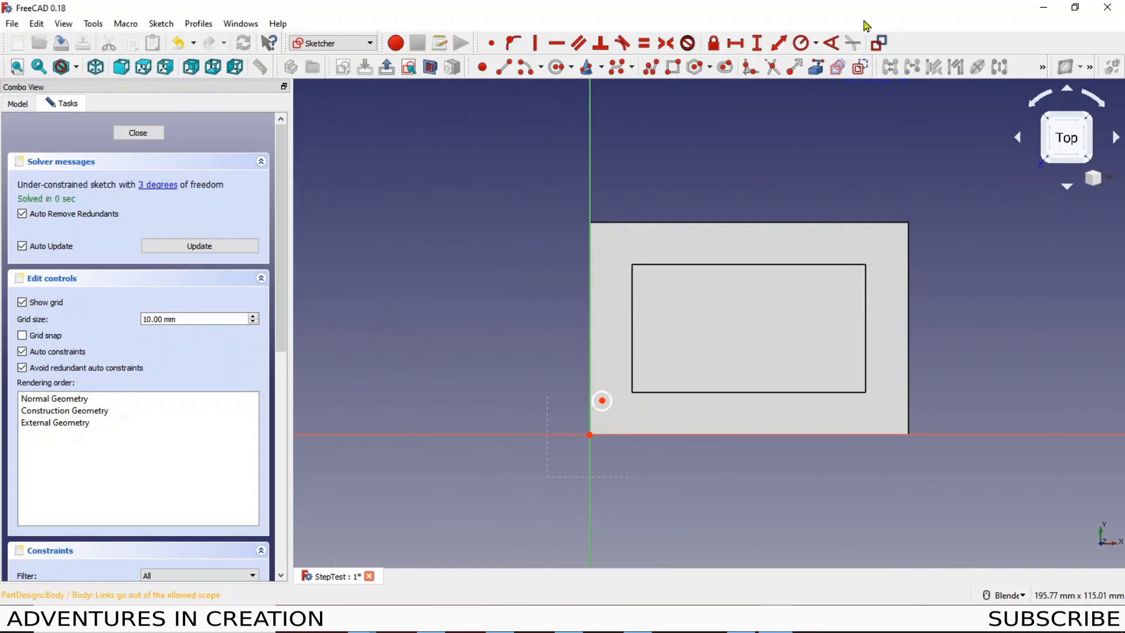
# Constrain the circle's radius to 3 mm
pyautogui.click(802, 45)
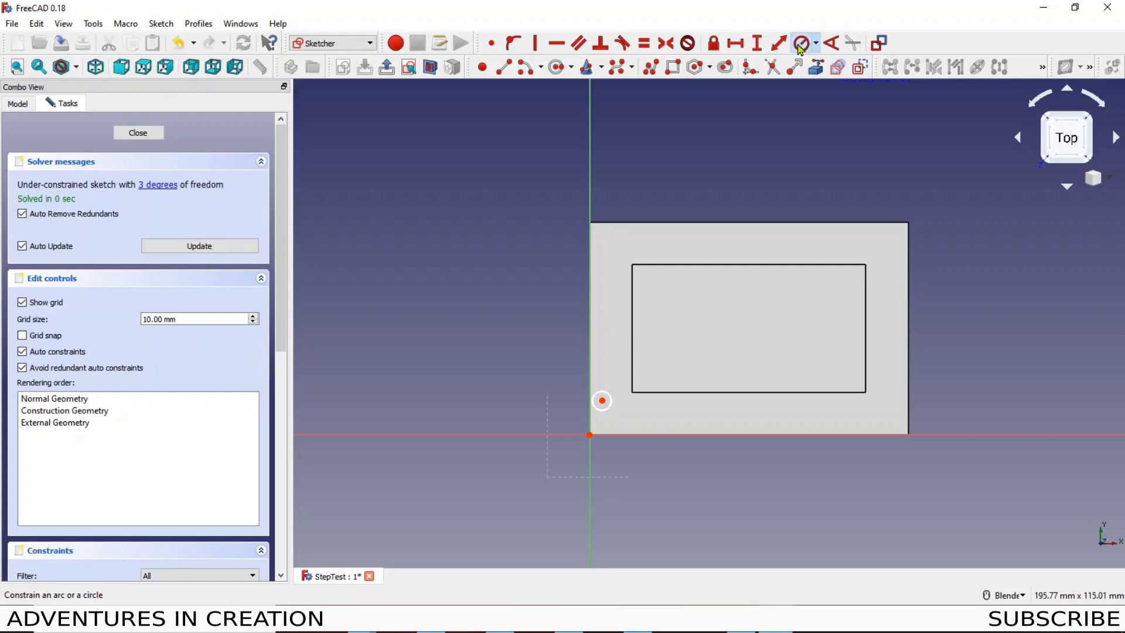
pyautogui.click(611, 404)
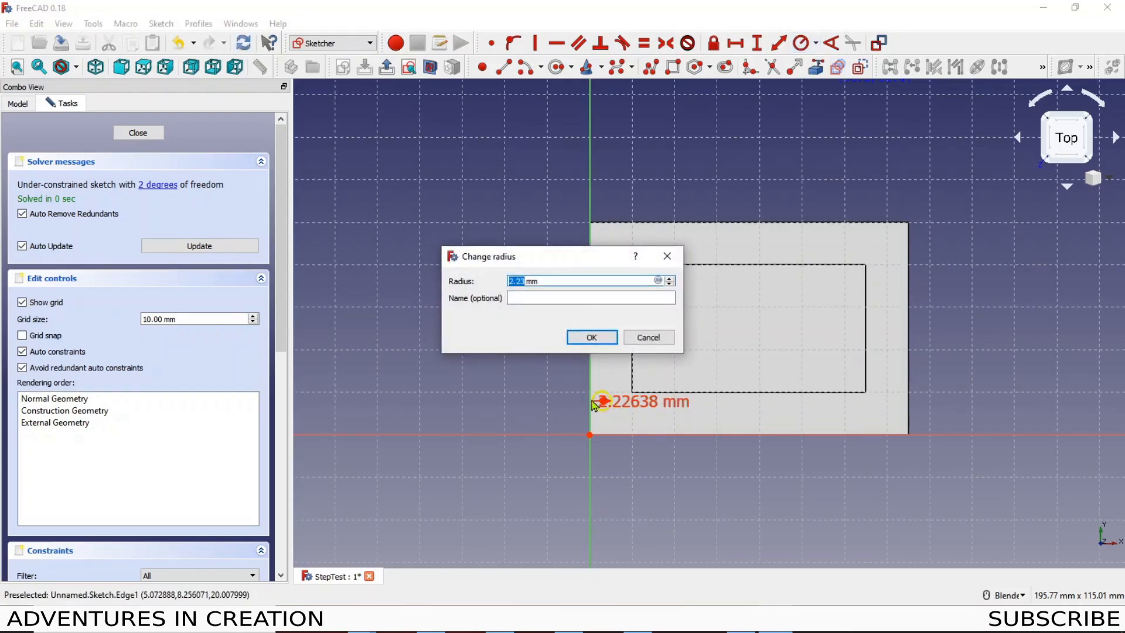
pyautogui.write('3')
pyautogui.click(592, 338)
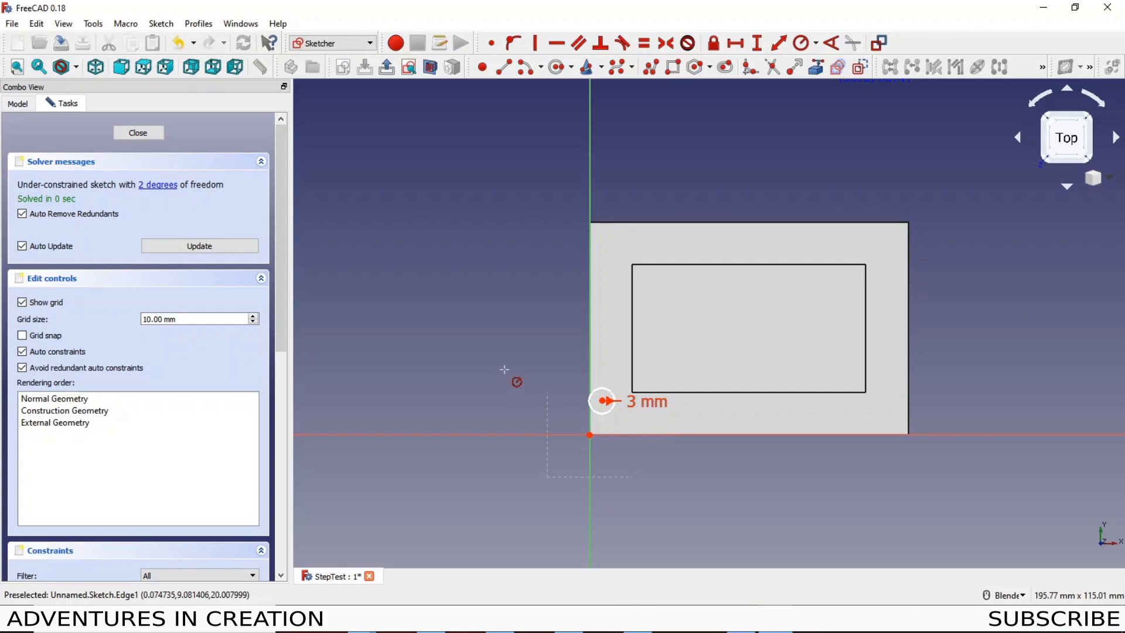
pyautogui.press('Escape')
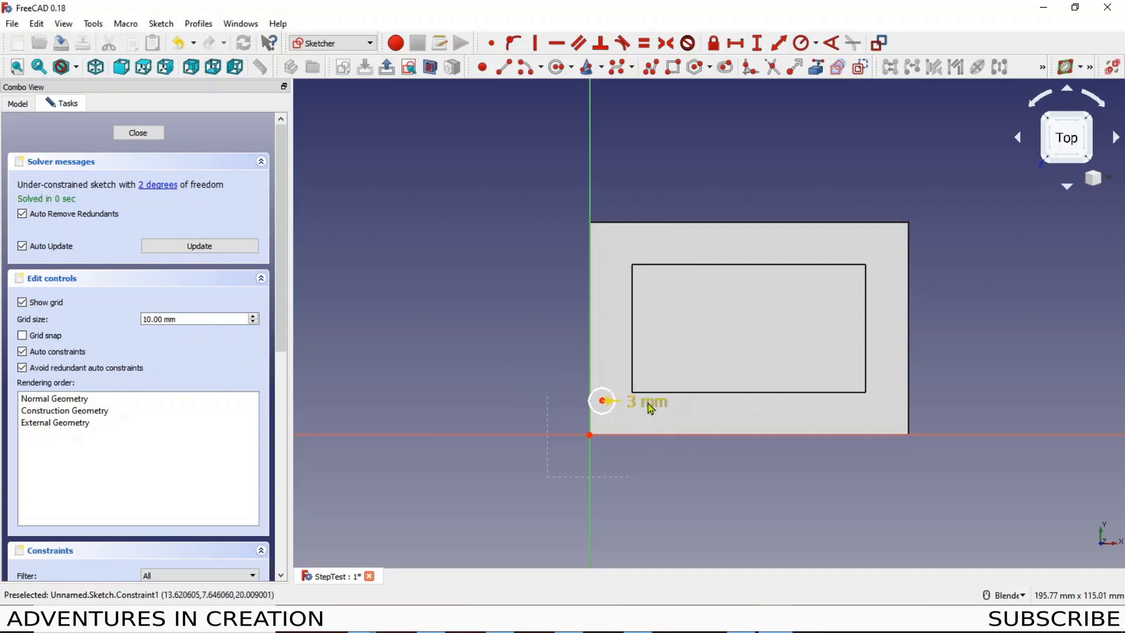
# Move the radius label clear of the circle and constrain the circle's centre to a 3 mm horizontal distance from the origin
pyautogui.moveTo(647, 410); pyautogui.dragTo(699, 479)
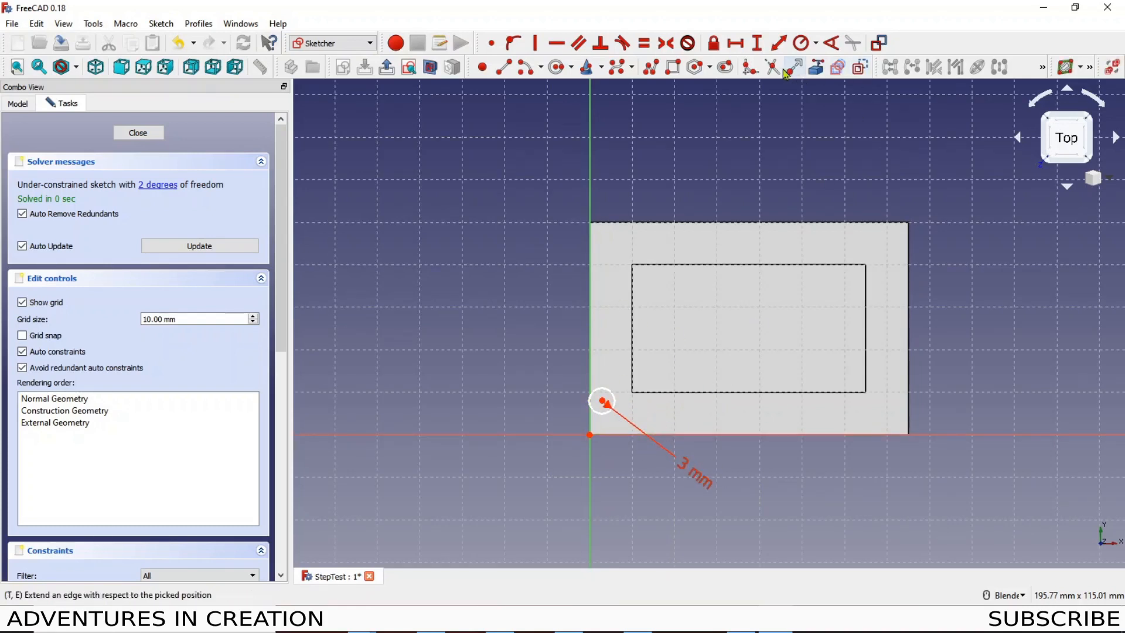
pyautogui.click(742, 49)
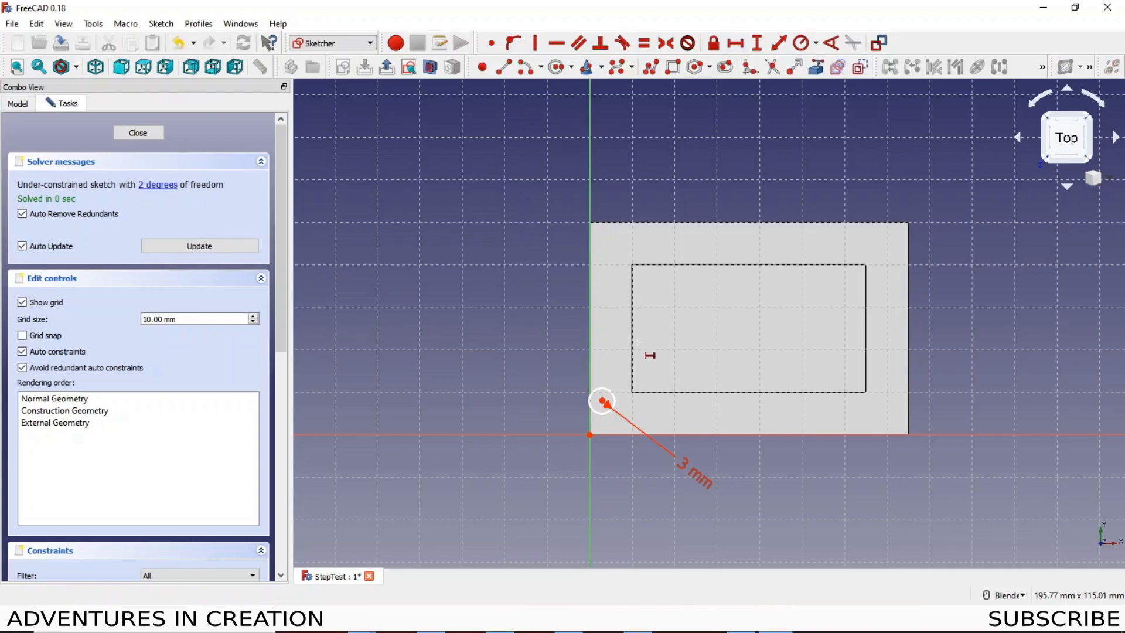
pyautogui.click(589, 435)
pyautogui.click(603, 402)
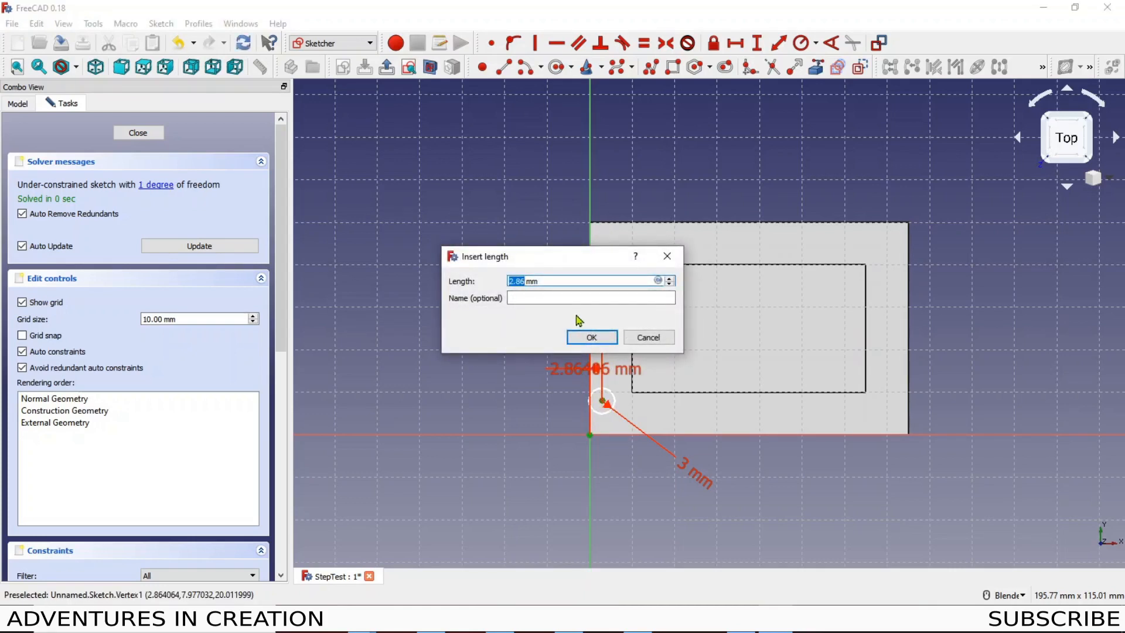
pyautogui.write('3')
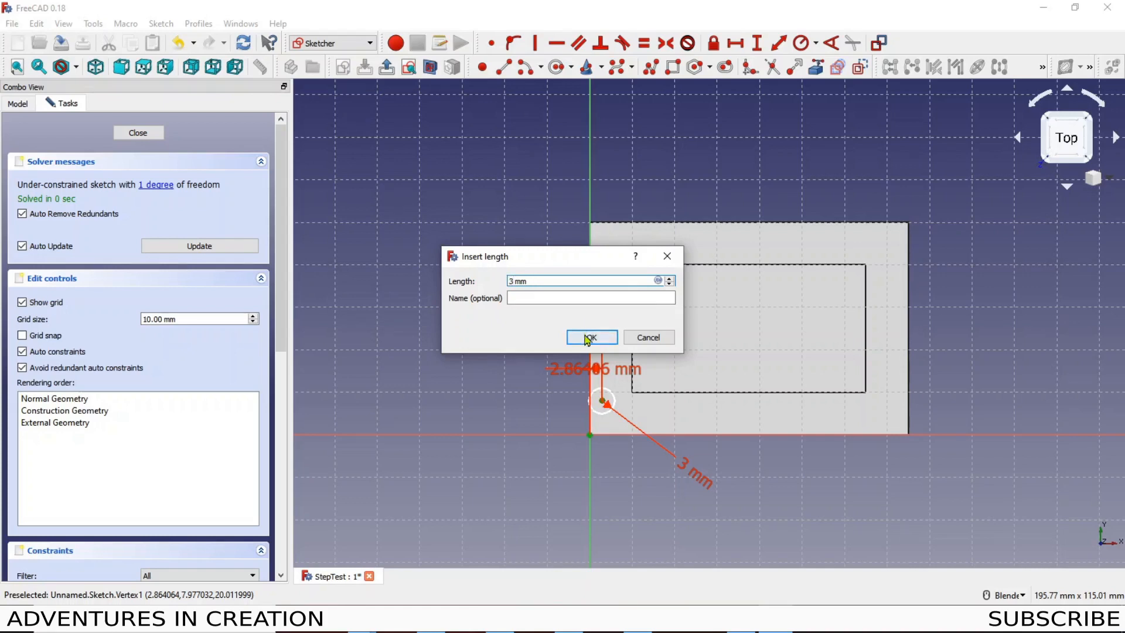
pyautogui.click(584, 337)
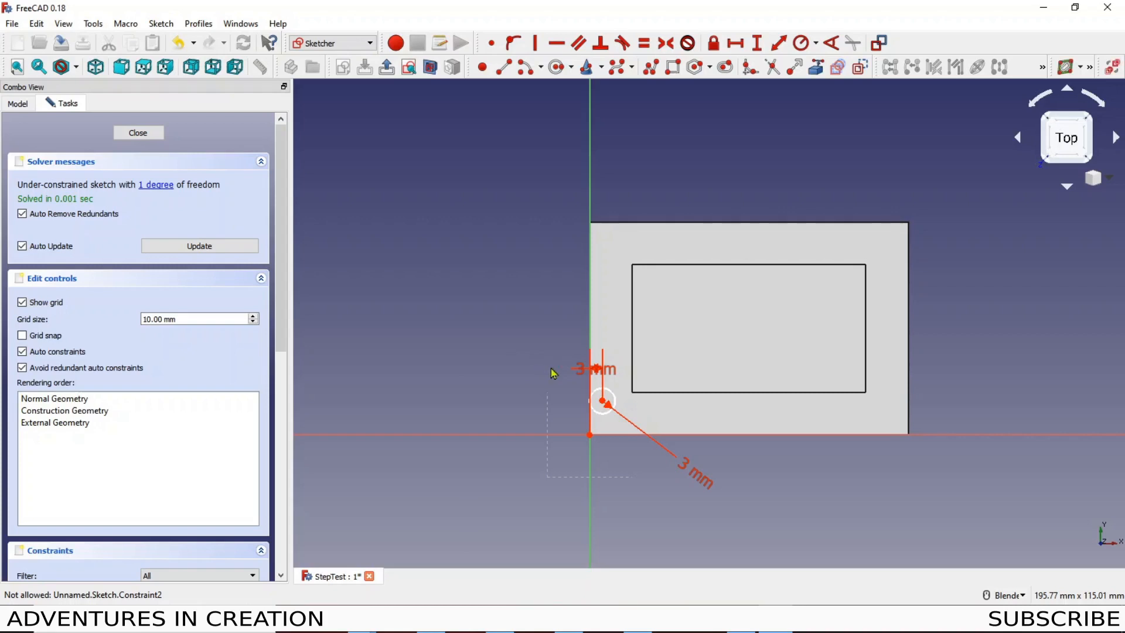
# Move the horizontal dimension clear of the box outline and set it to 4 mm
pyautogui.moveTo(584, 375); pyautogui.dragTo(511, 378)
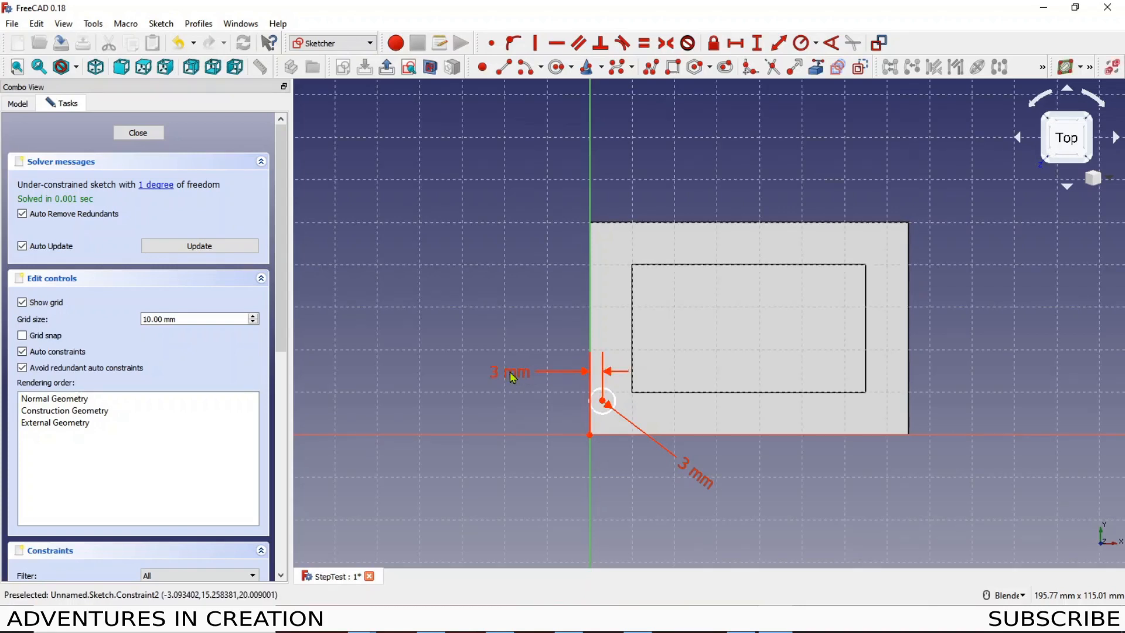
pyautogui.doubleClick(512, 378)
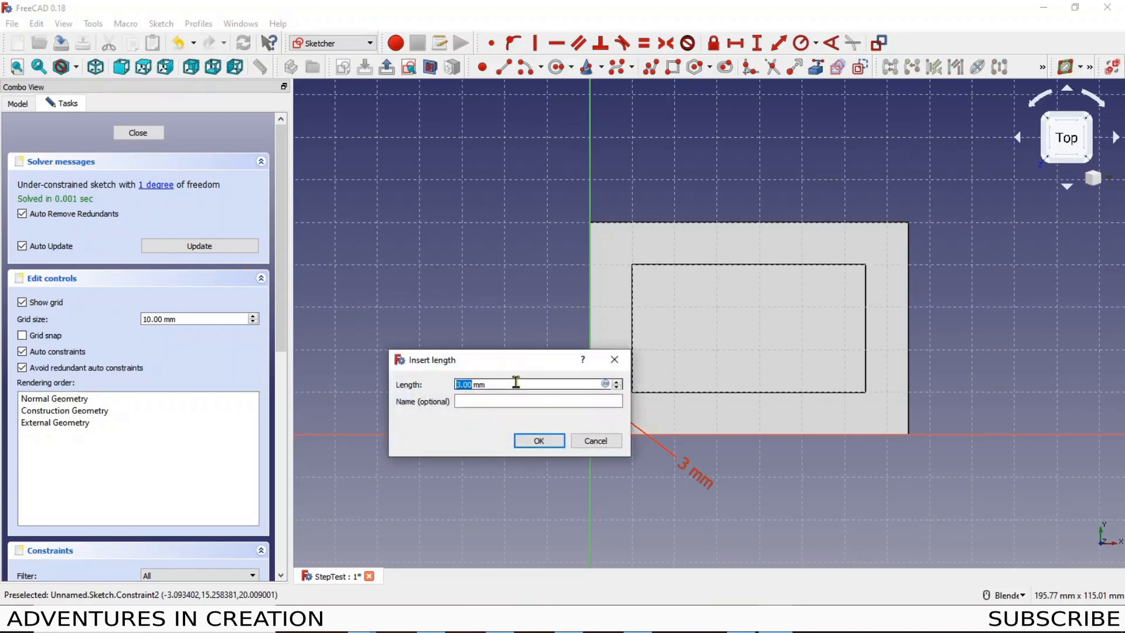
pyautogui.write('4')
pyautogui.click(531, 440)
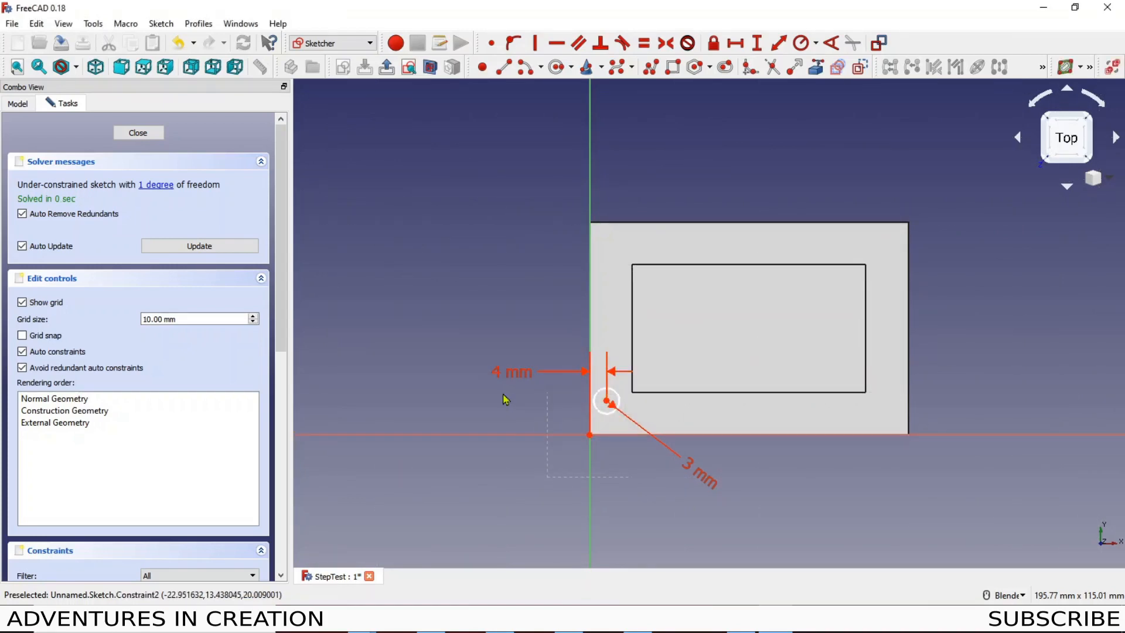
# Constrain the circle's centre to a 7 mm vertical distance from the origin, move the dimension clear, and finish the sketch
pyautogui.click(757, 47)
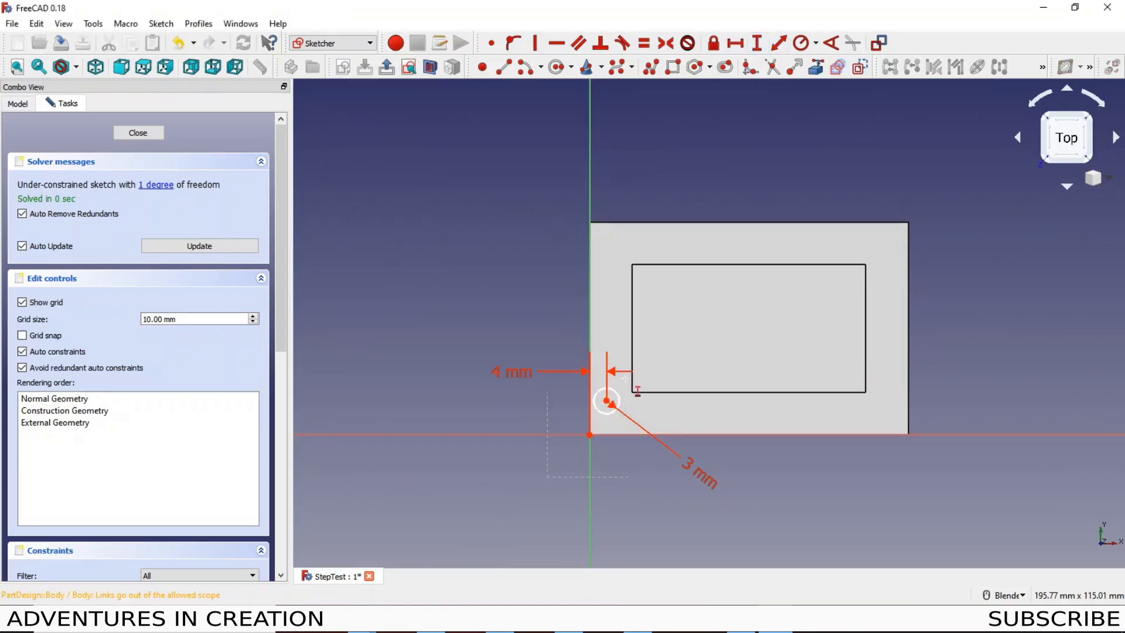
pyautogui.click(589, 434)
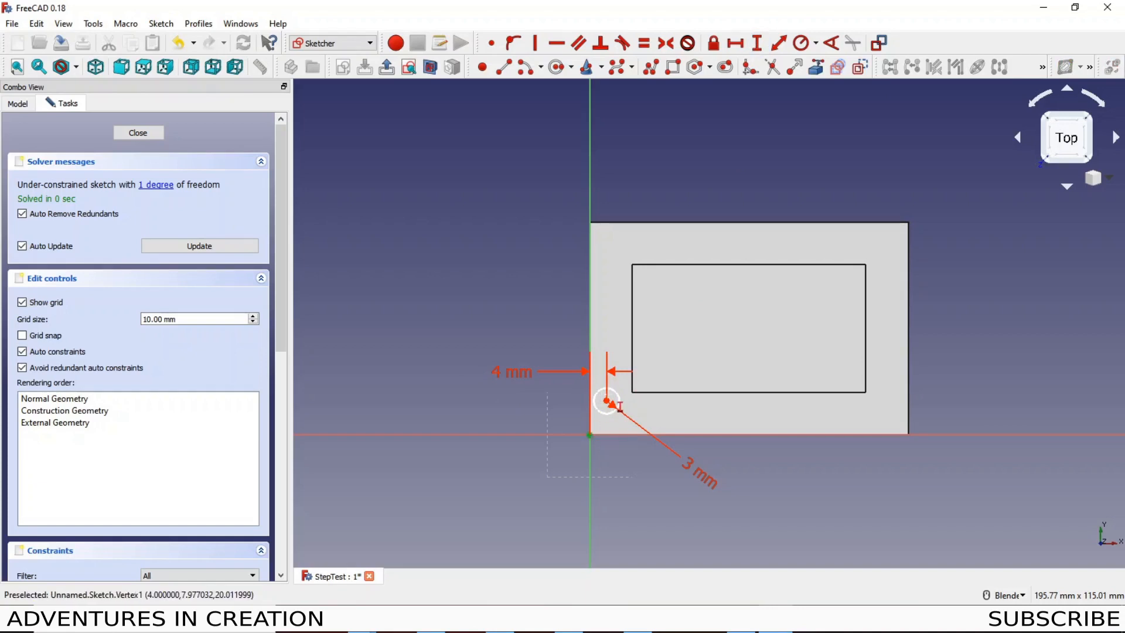
pyautogui.click(607, 402)
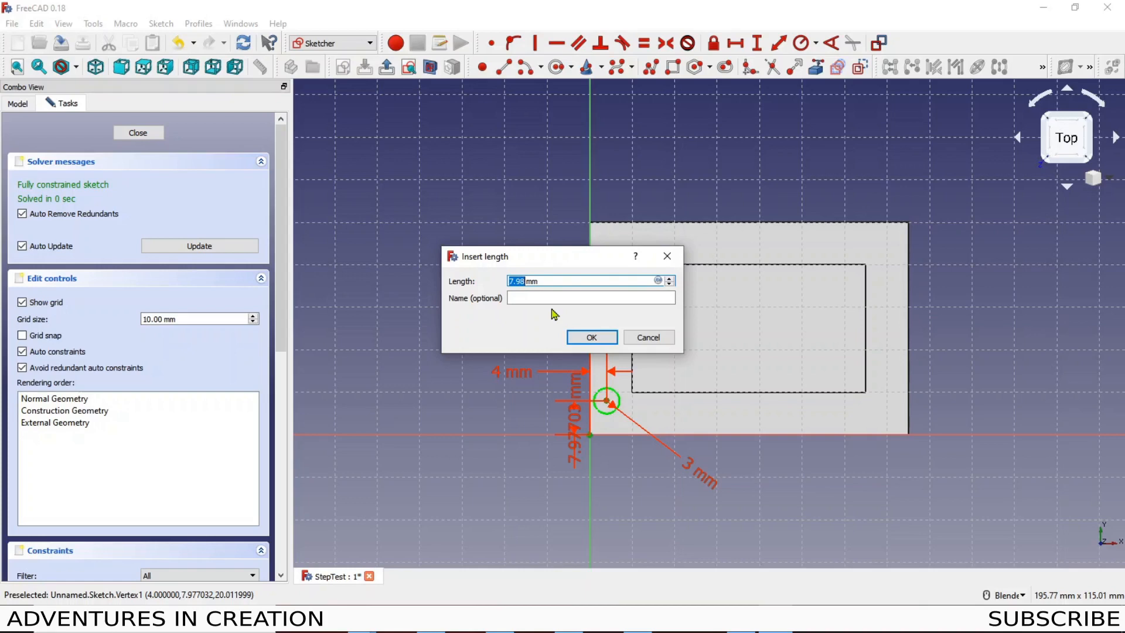
pyautogui.click(590, 337)
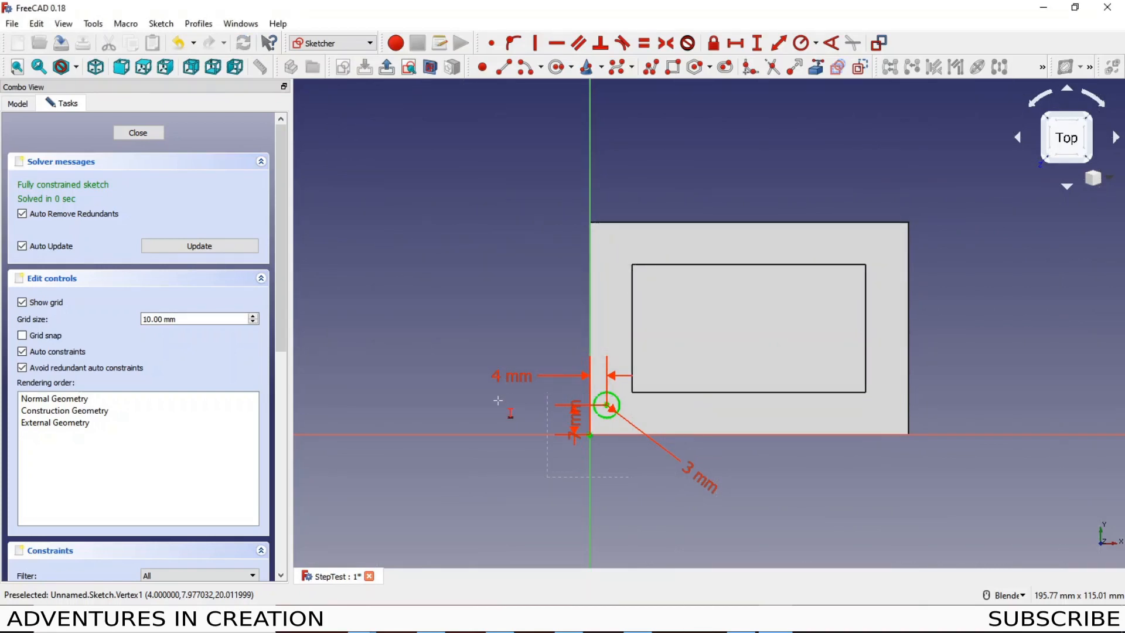
pyautogui.moveTo(575, 418); pyautogui.dragTo(442, 505)
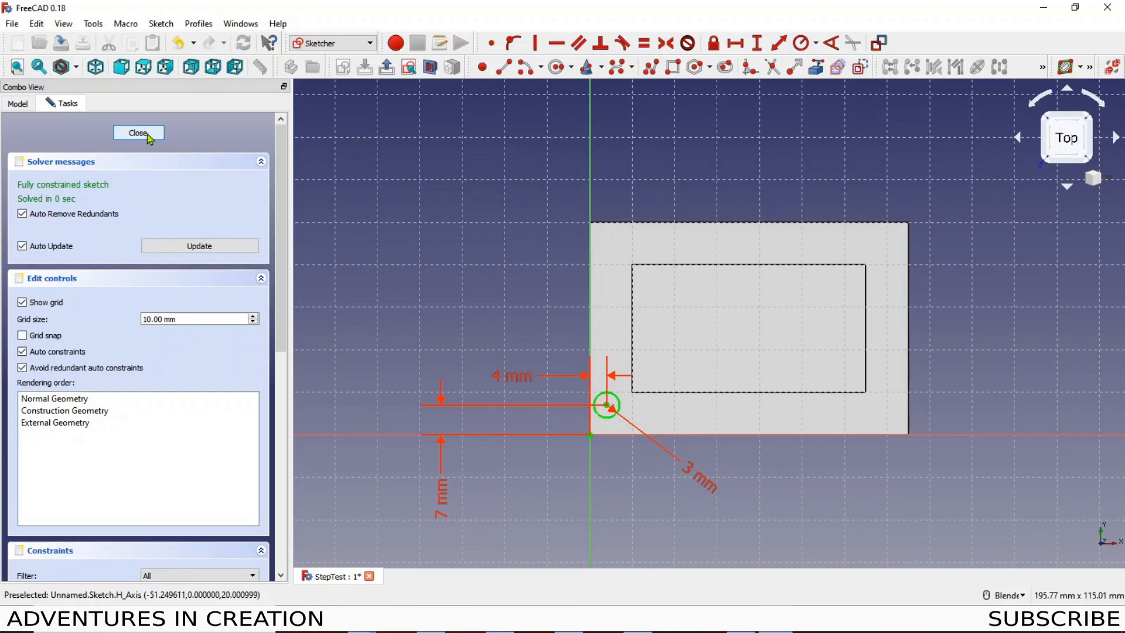
pyautogui.click(138, 133)
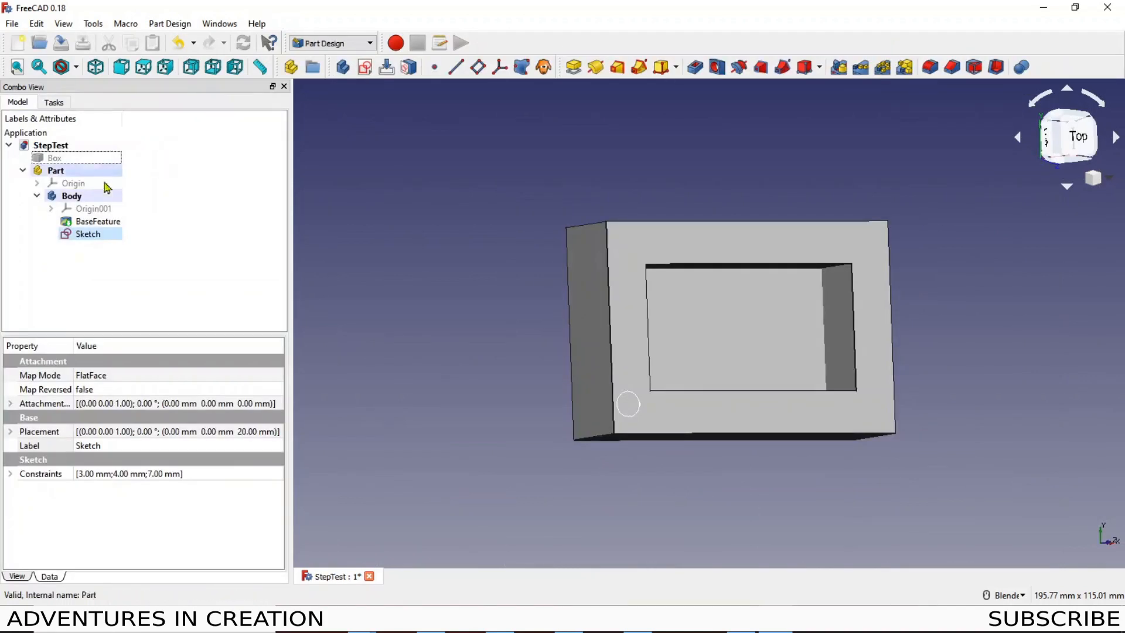
# Cut the circle sketch into the box as a Pocket with a length of 8 mm
pyautogui.click(91, 234)
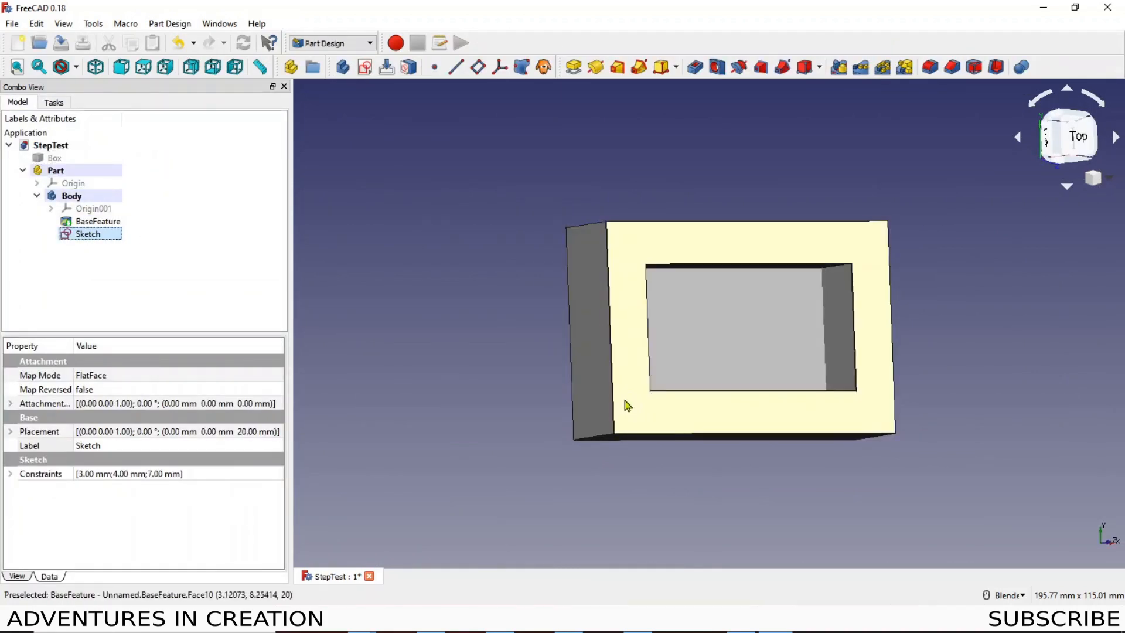
pyautogui.click(634, 413)
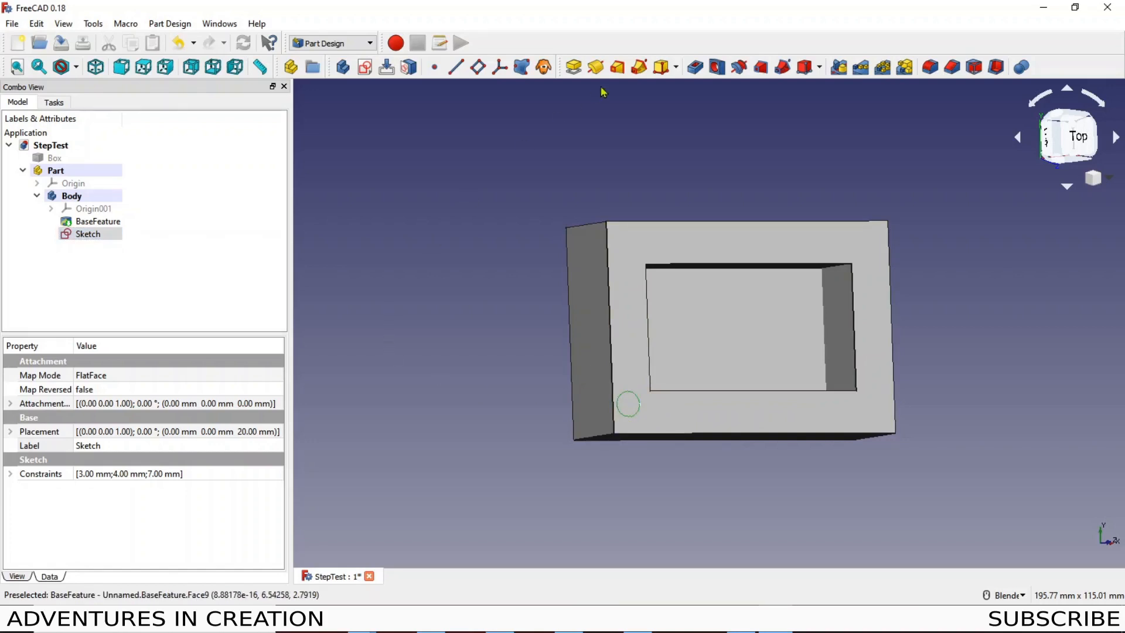
pyautogui.click(697, 69)
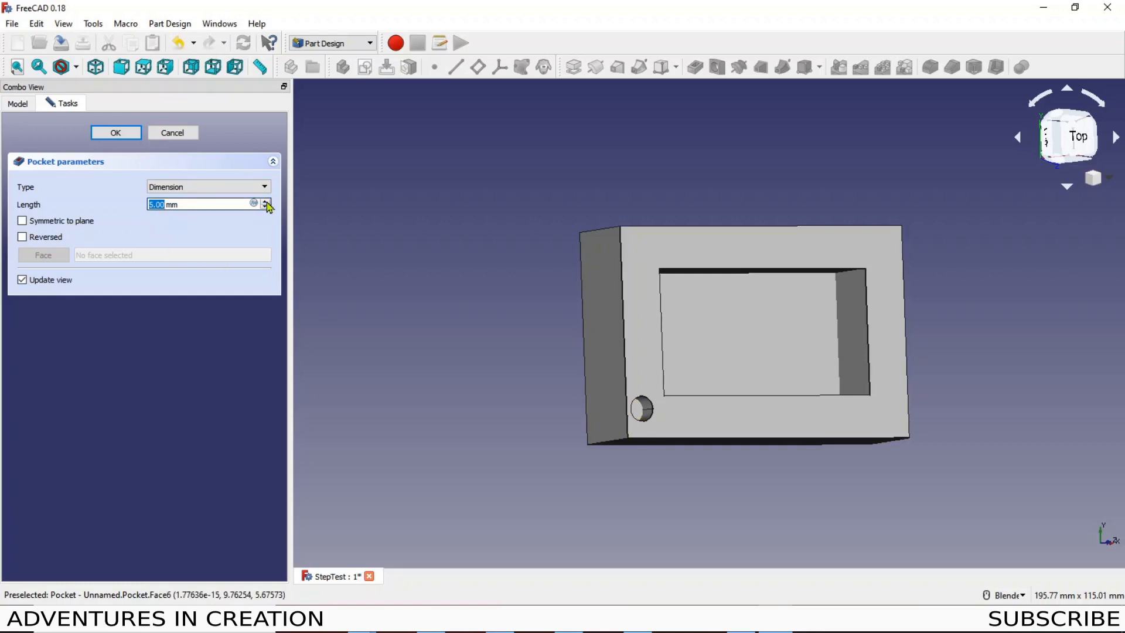
pyautogui.write('3')
pyautogui.click(121, 134)
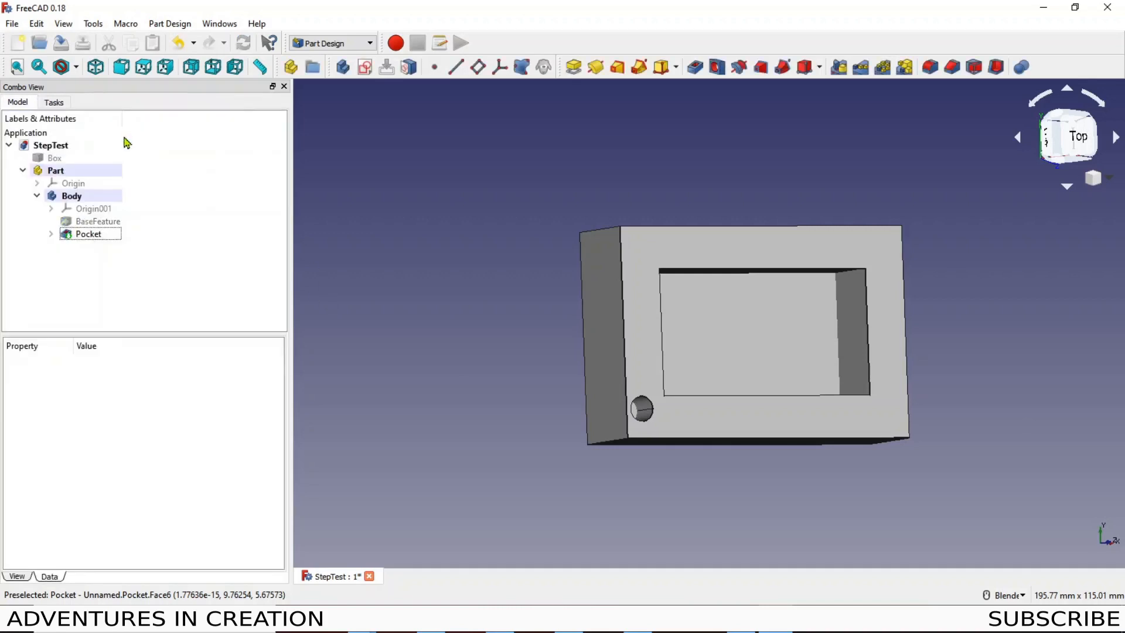
# Expand the Pocket feature to show its sketch, and start a new sketch on the face around the rectangular opening
pyautogui.click(433, 326)
pyautogui.moveTo(472, 356); pyautogui.dragTo(426, 354, button='middle')
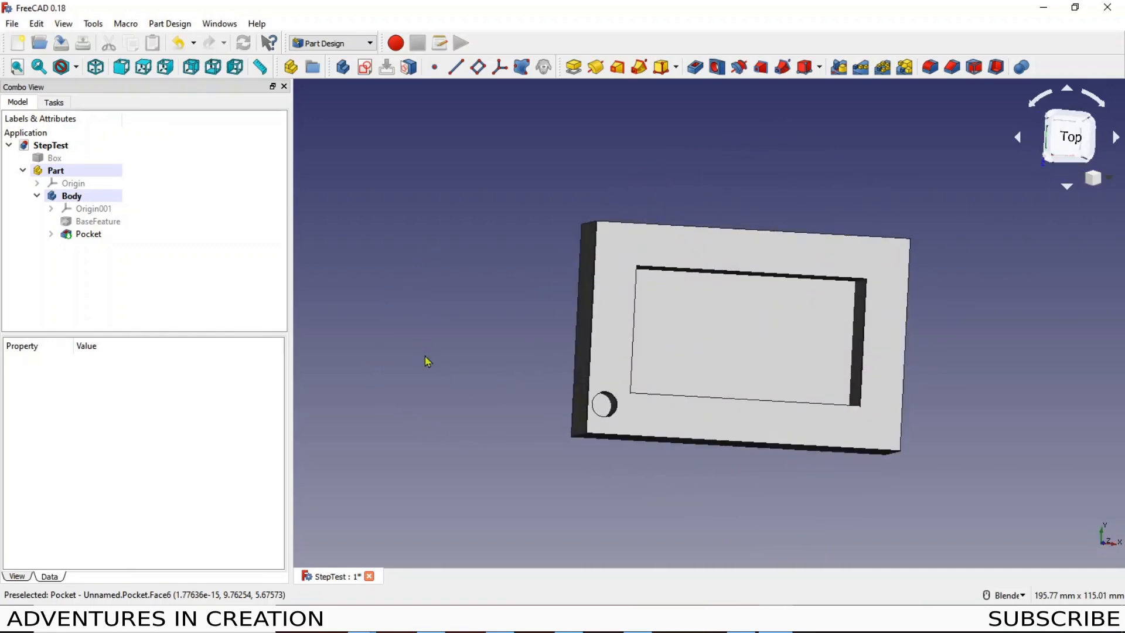
pyautogui.click(51, 235)
pyautogui.click(99, 249)
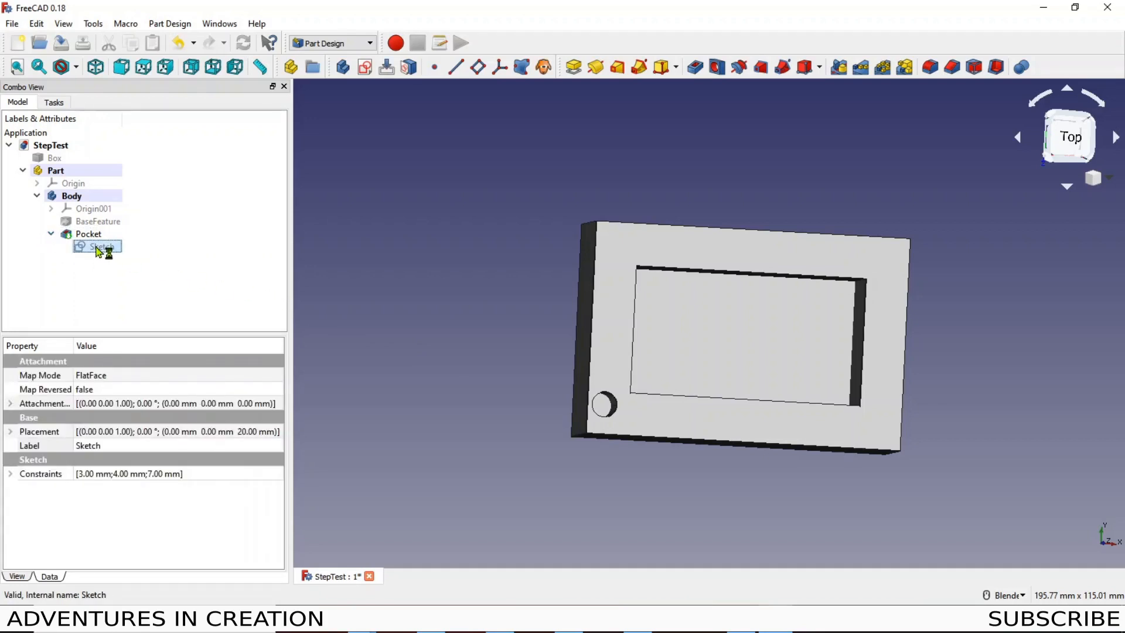
pyautogui.click(94, 236)
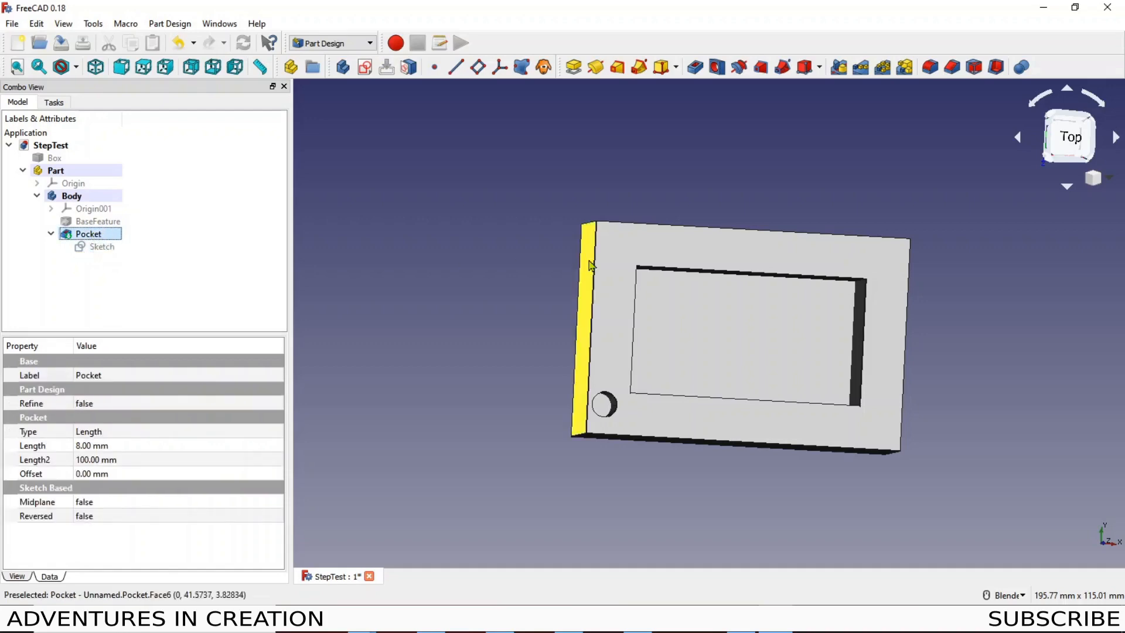
pyautogui.click(610, 262)
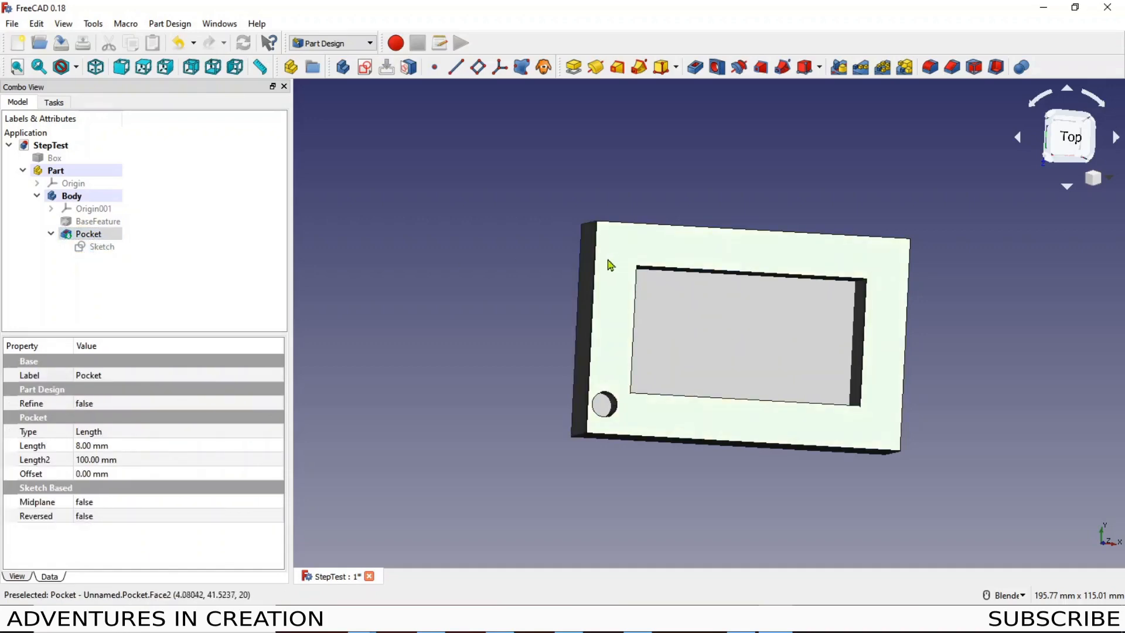
pyautogui.click(369, 68)
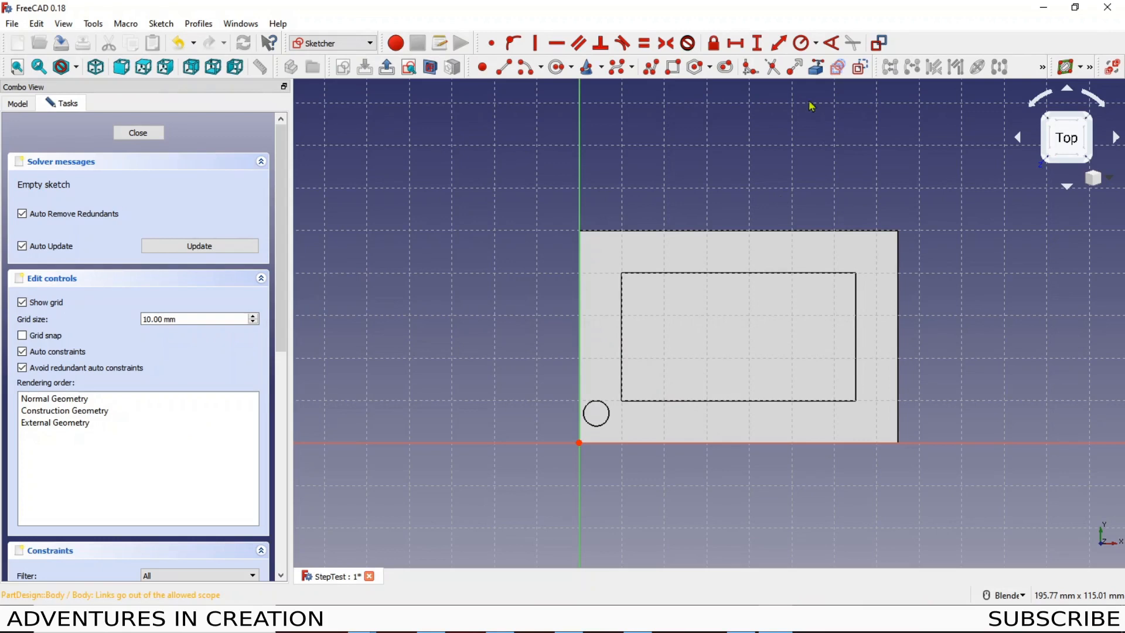
# Sketch a rectangle of about 7.1 x 4.0 mm on the rim near the face's upper-left corner and finish the sketch
pyautogui.click(673, 67)
pyautogui.click(602, 247)
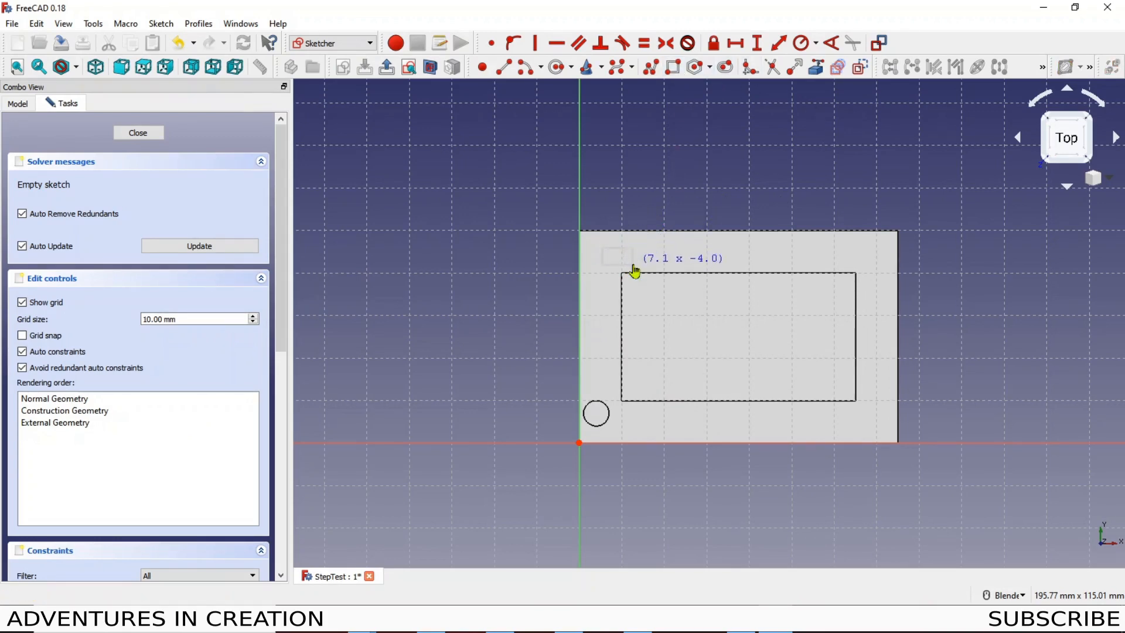
pyautogui.click(634, 265)
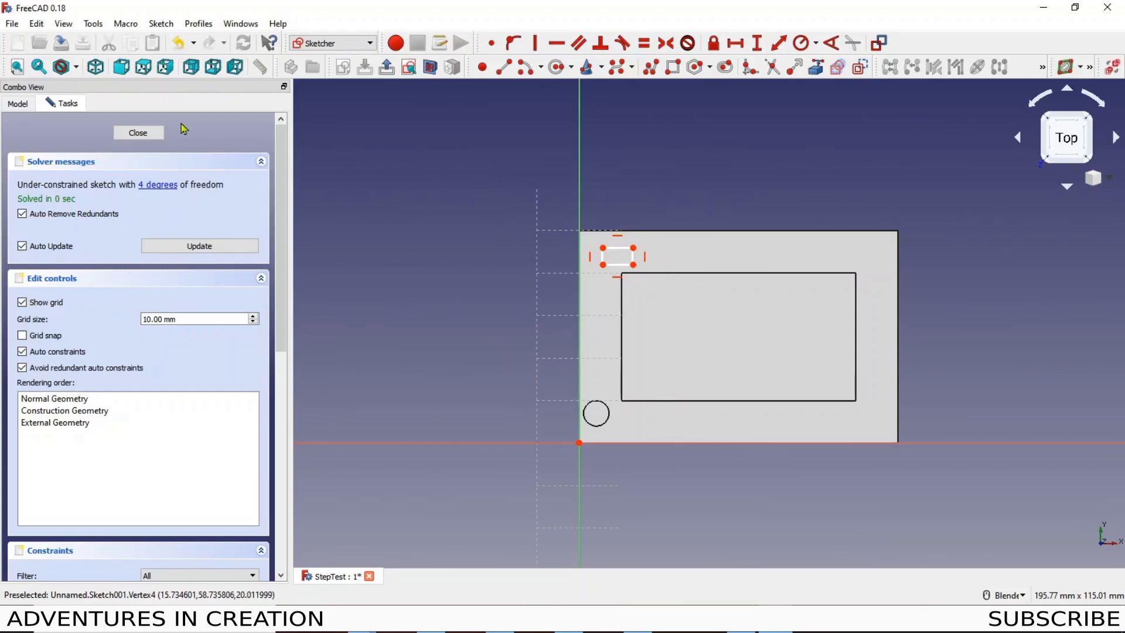
pyautogui.click(139, 133)
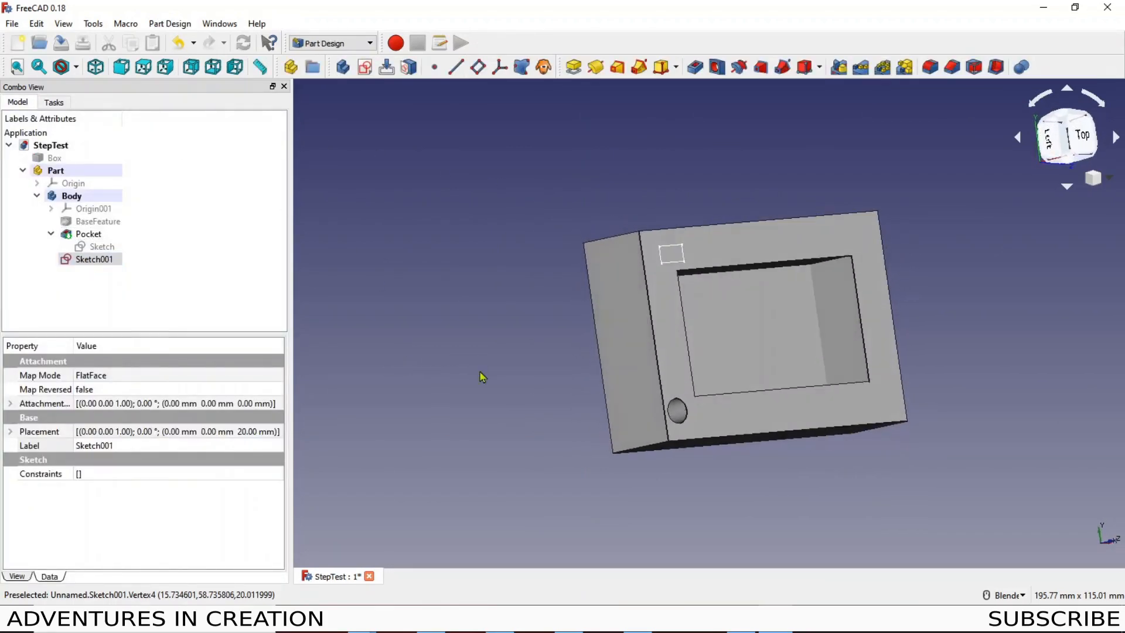
# Pad the small rectangle sketch to a length of 10 mm
pyautogui.click(53, 102)
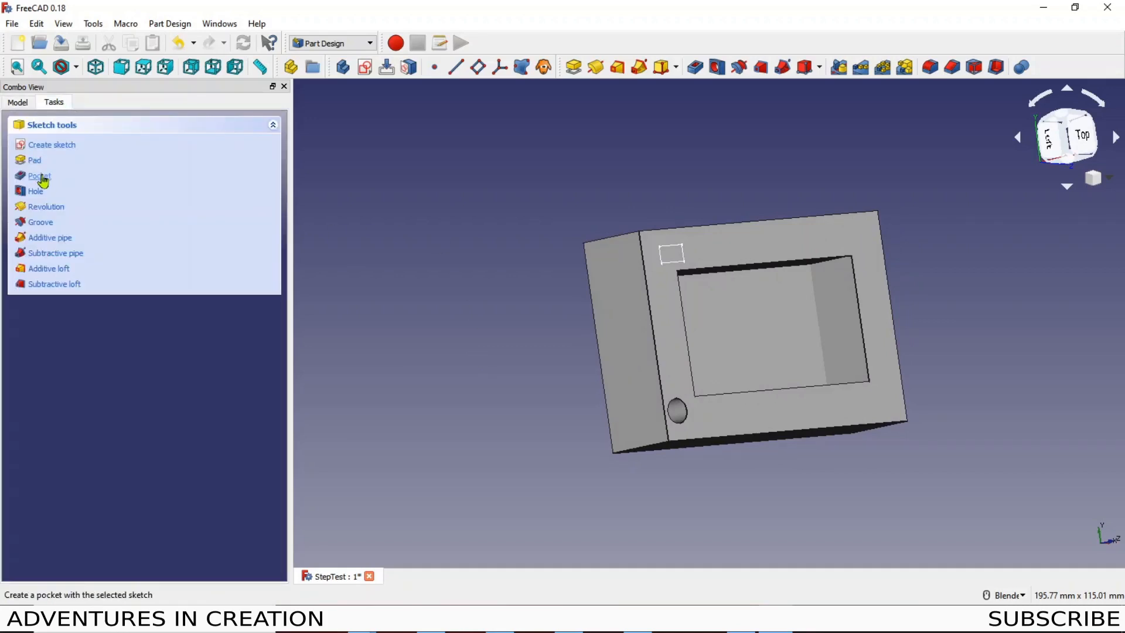
pyautogui.click(34, 160)
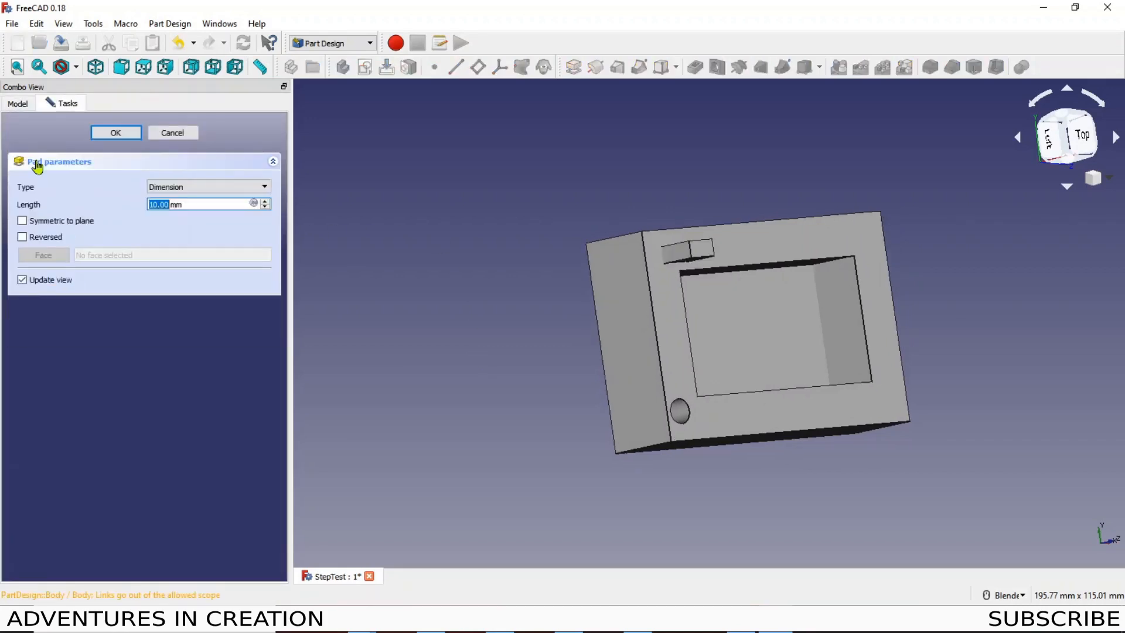
pyautogui.click(140, 144)
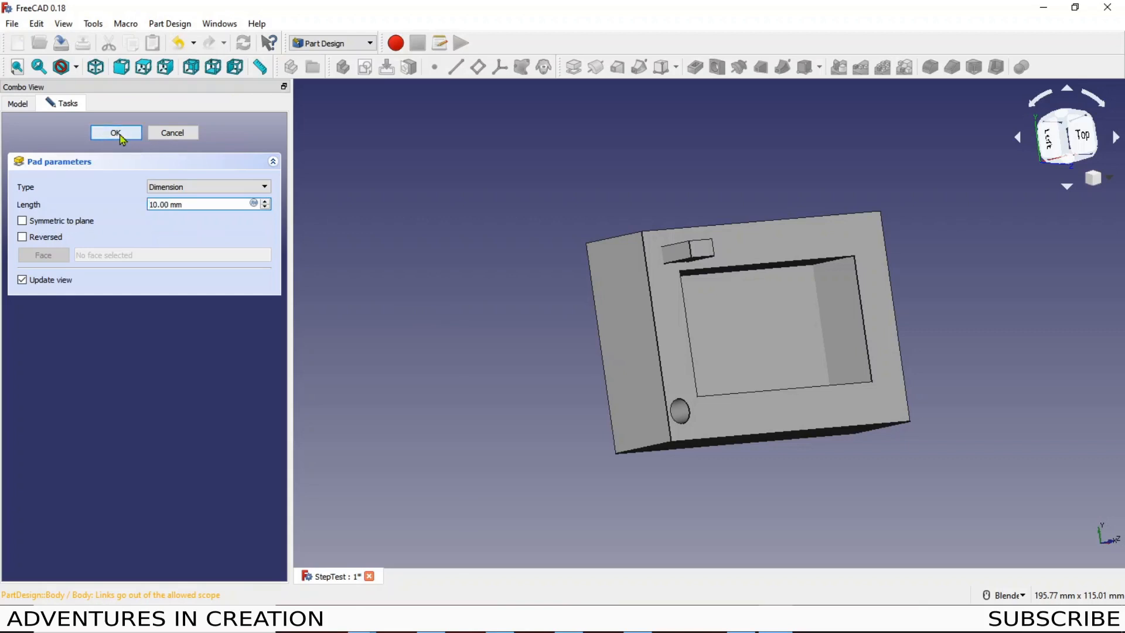
# Hide the Part that contains the edited body
pyautogui.moveTo(492, 305); pyautogui.dragTo(462, 318, button='middle')
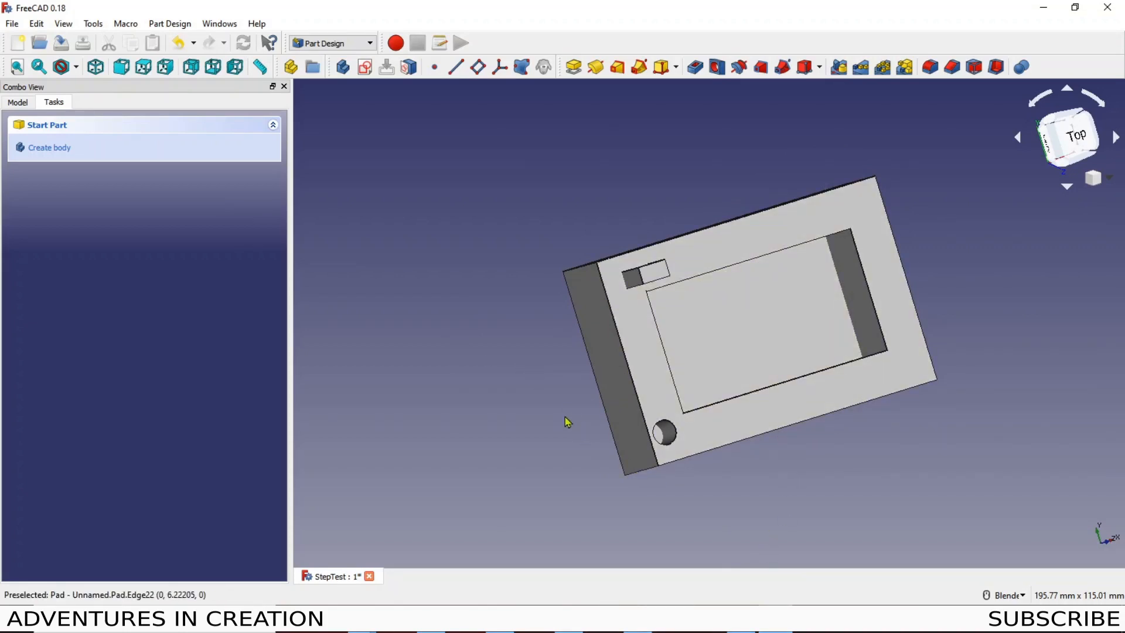
pyautogui.click(18, 103)
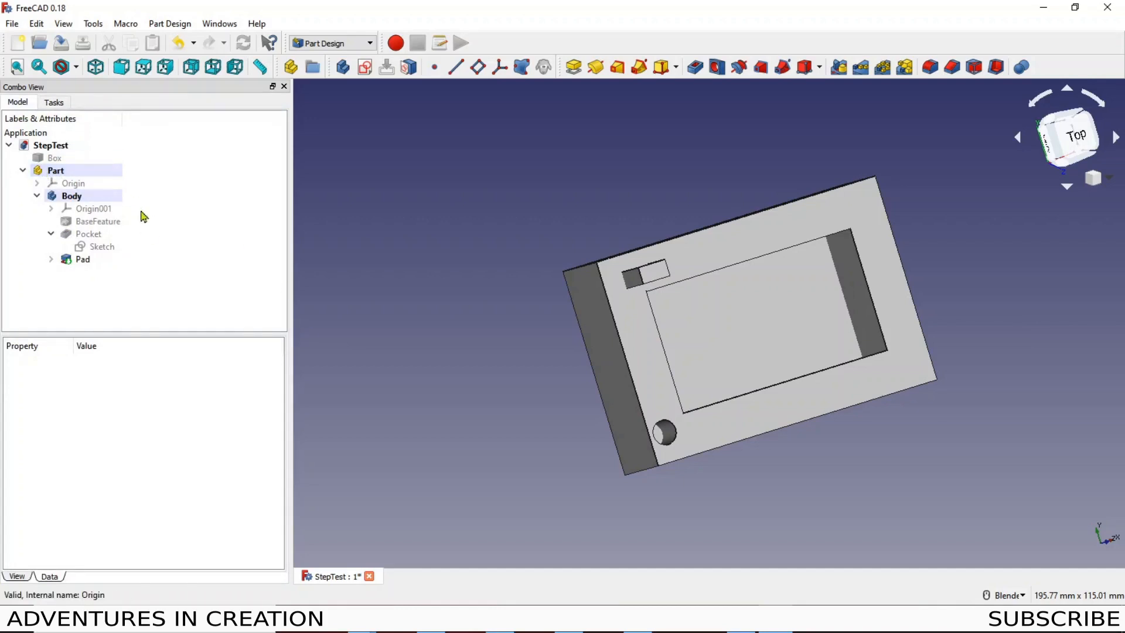
pyautogui.click(54, 149)
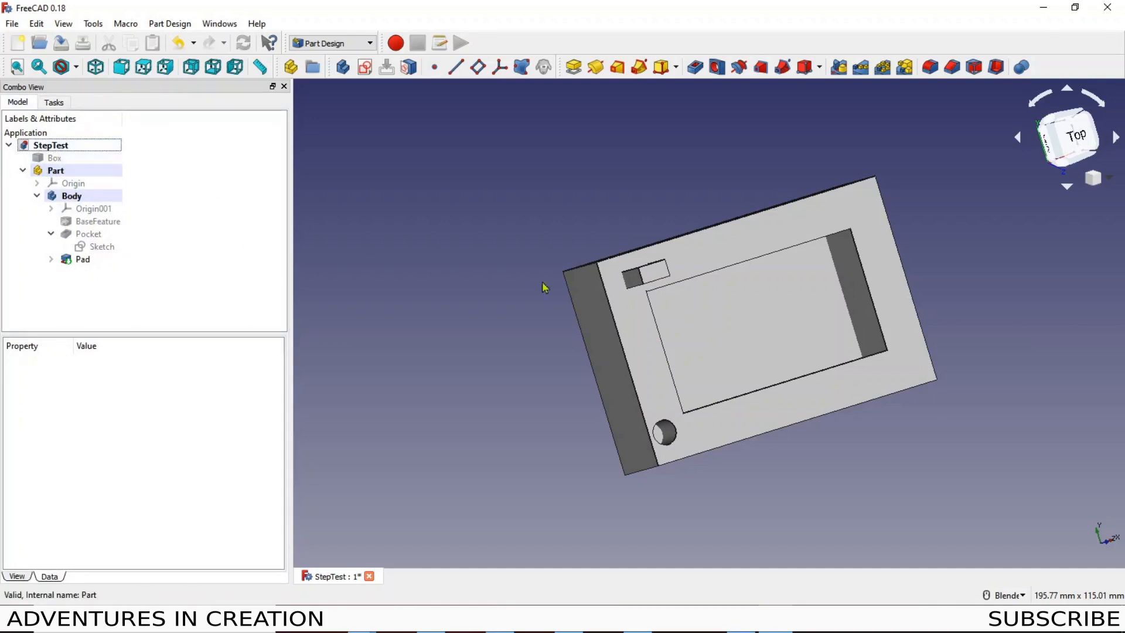
pyautogui.click(67, 175)
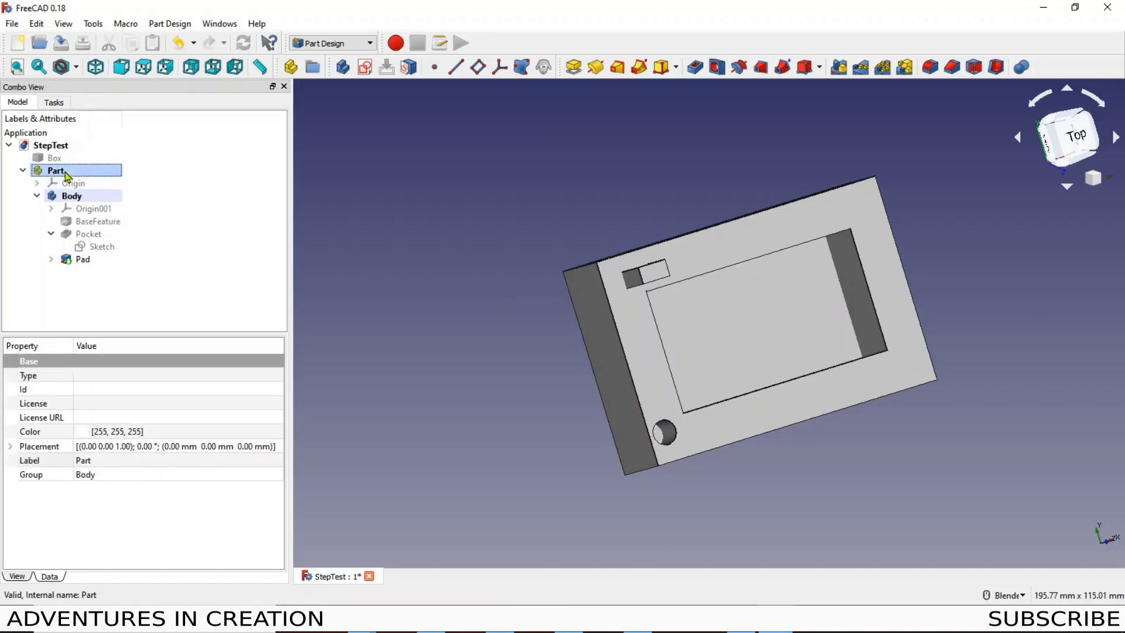
pyautogui.press('space')
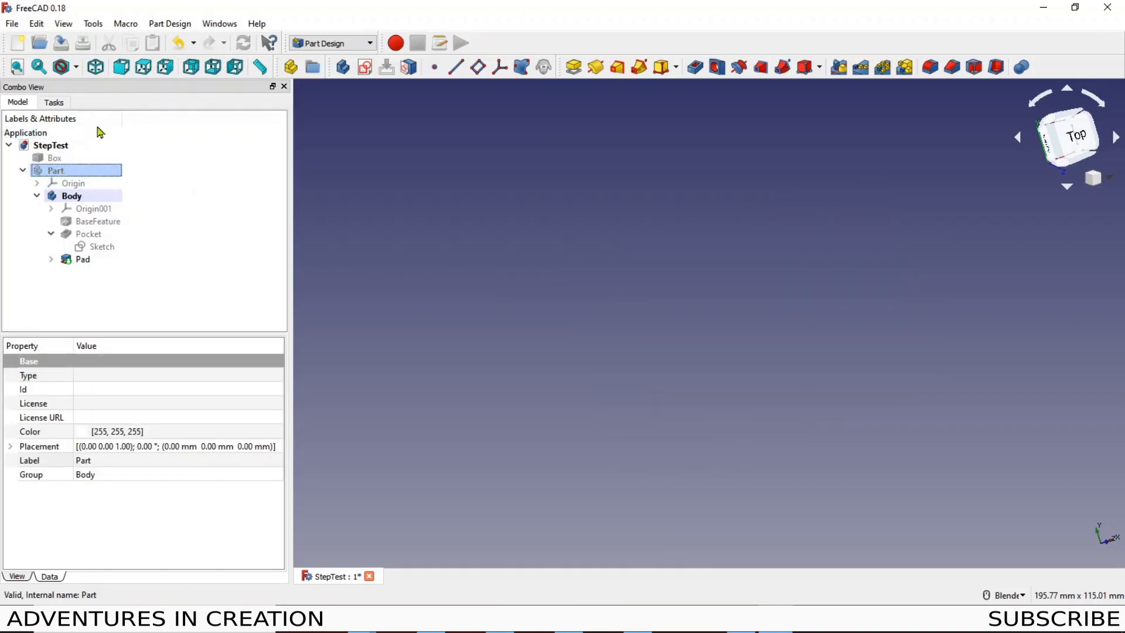
# Import the file ScraperSmall v3.step into the StepTest document
pyautogui.click(11, 23)
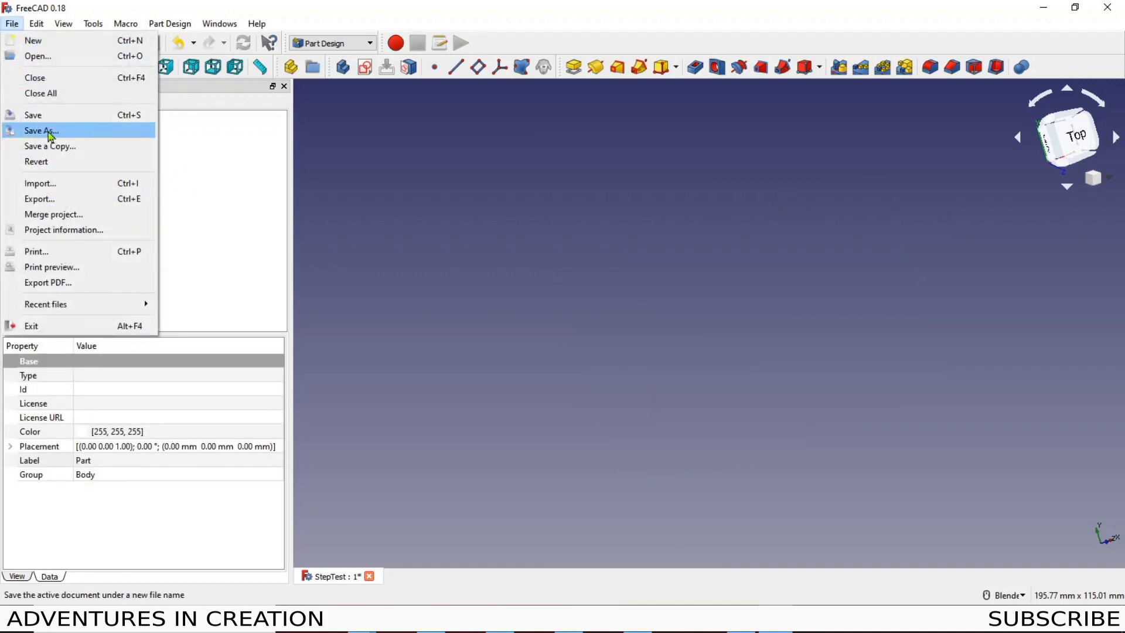
pyautogui.click(51, 189)
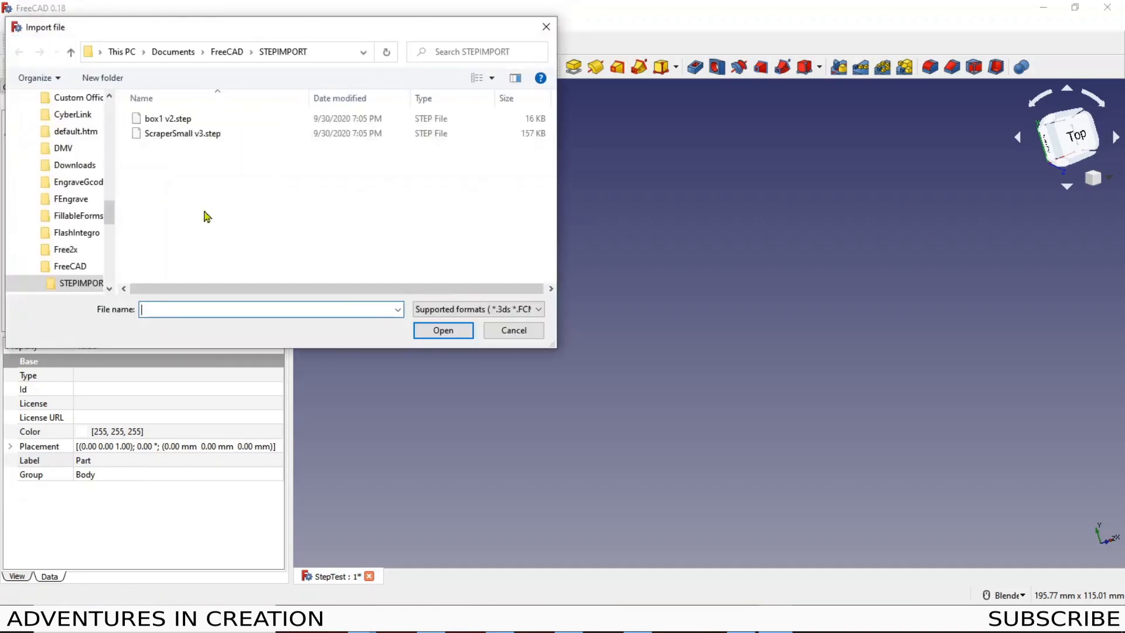
pyautogui.click(170, 133)
pyautogui.click(439, 330)
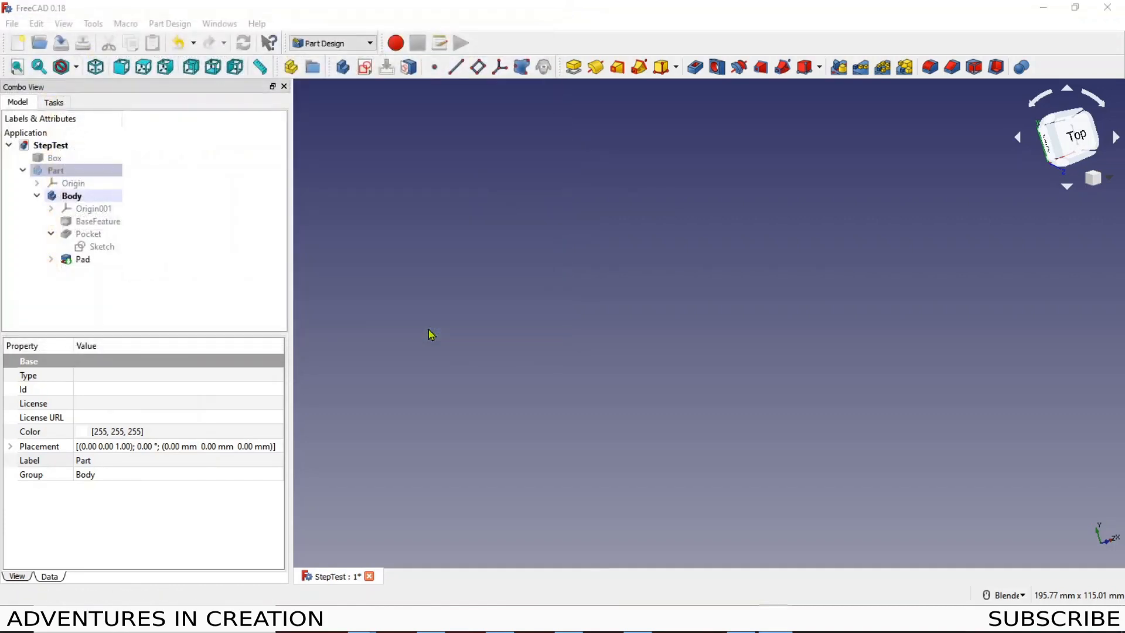
pyautogui.moveTo(540, 424); pyautogui.dragTo(547, 395, button='middle')
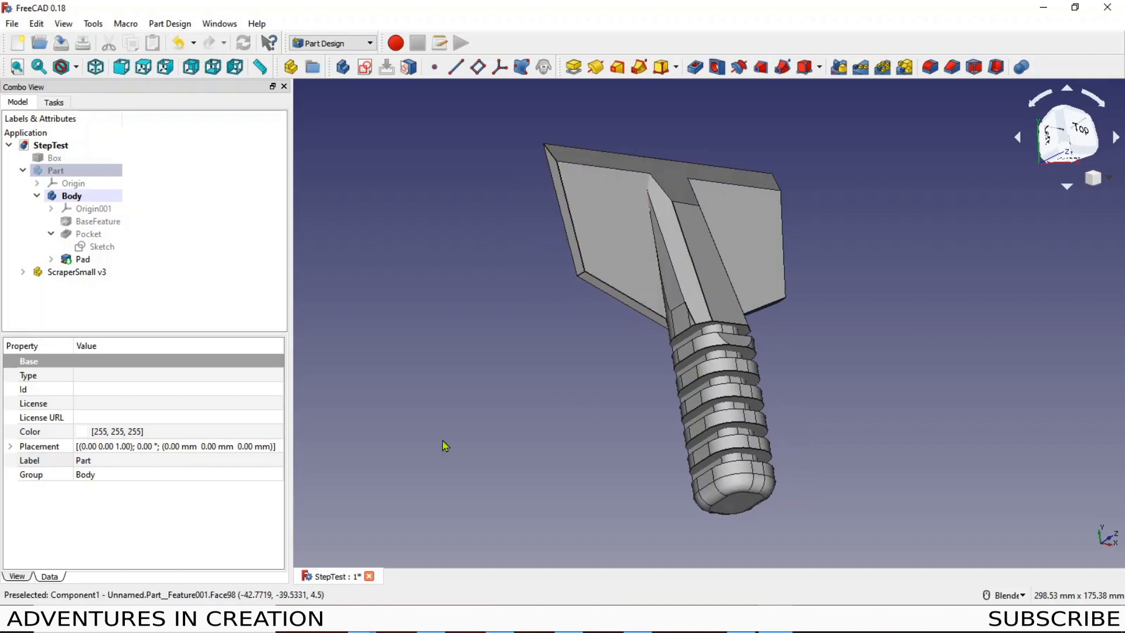
# Expand the imported ScraperSmall v3 container and delete it without deleting its content, Component1
pyautogui.click(22, 273)
pyautogui.click(59, 276)
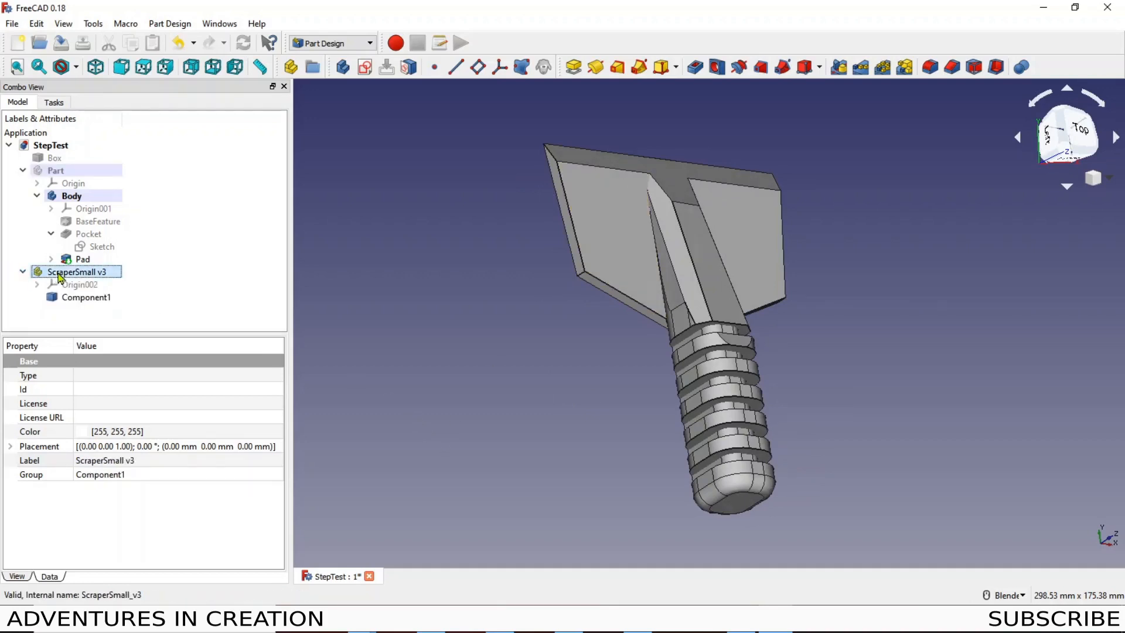
pyautogui.press('Delete')
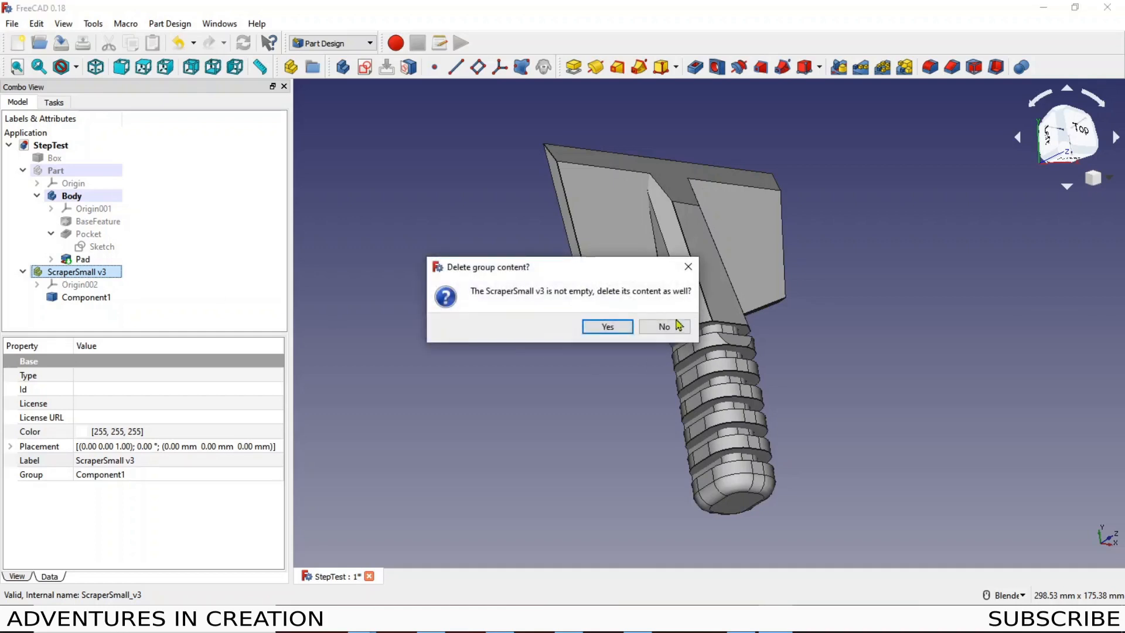
pyautogui.click(676, 326)
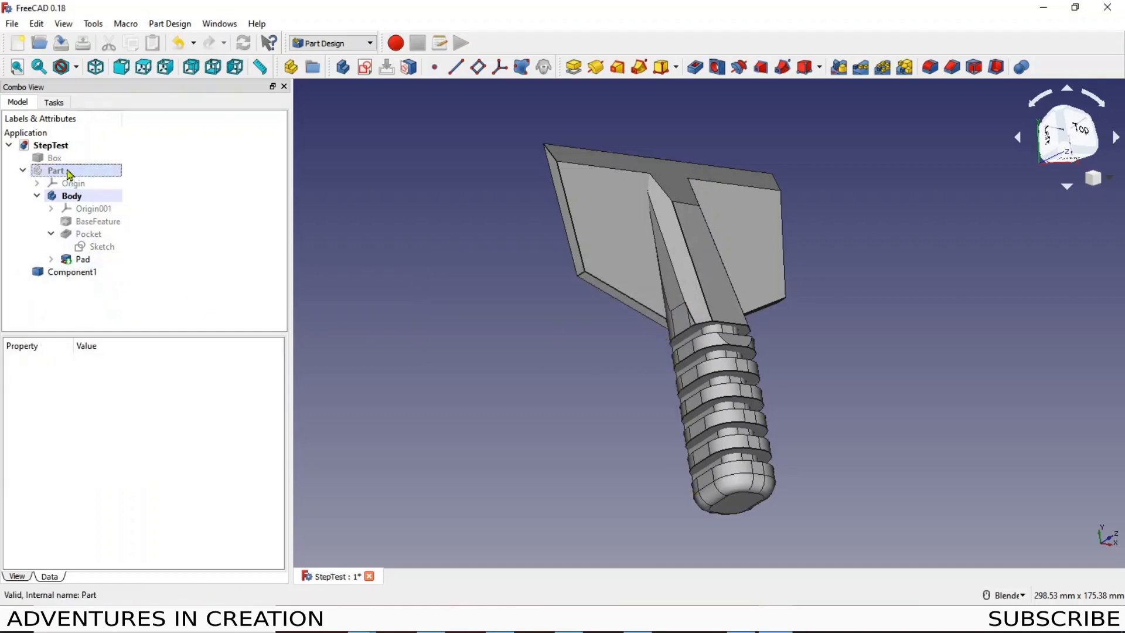
# Create a new Part with a new Body in StepTest, and move Component1 into that body as its base feature
pyautogui.click(58, 148)
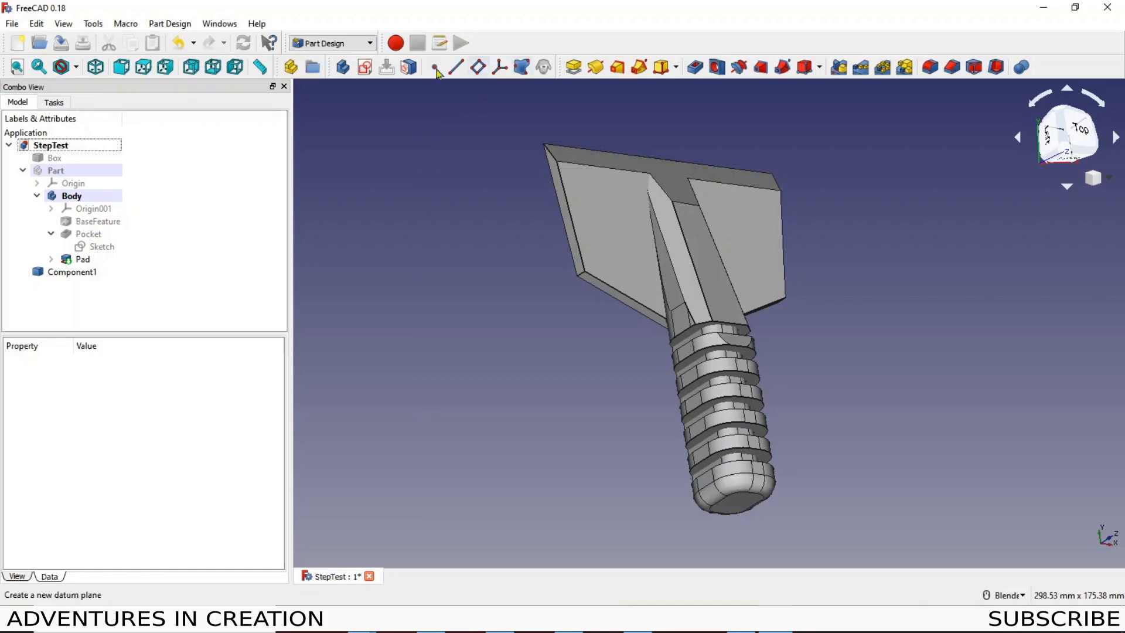
pyautogui.click(290, 67)
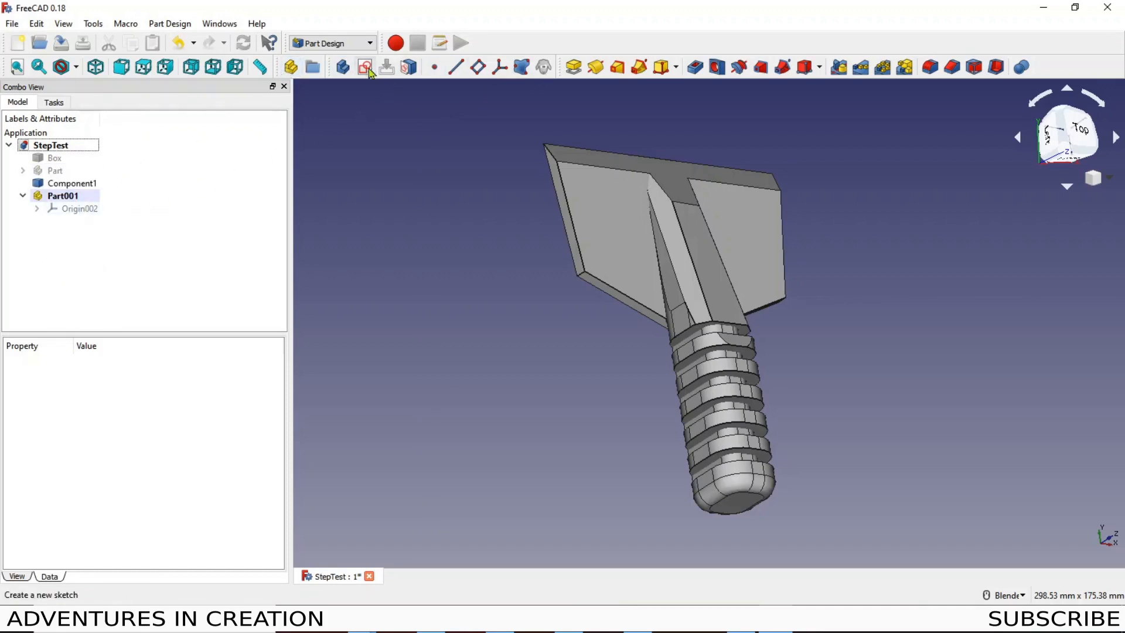
pyautogui.click(350, 69)
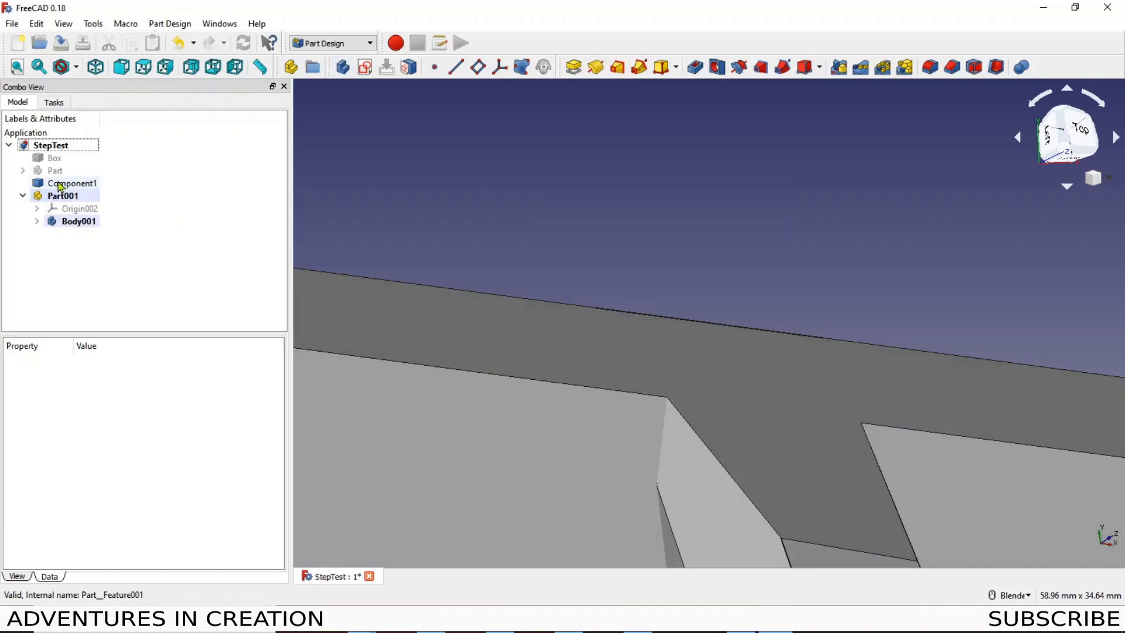
pyautogui.moveTo(61, 186); pyautogui.dragTo(85, 227)
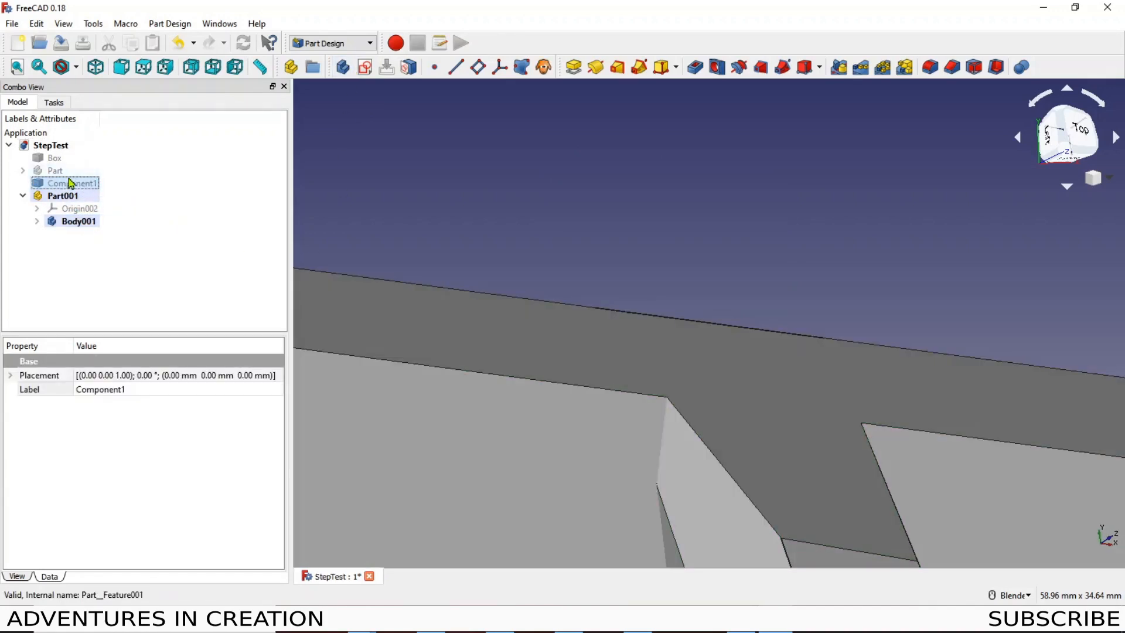
pyautogui.click(37, 221)
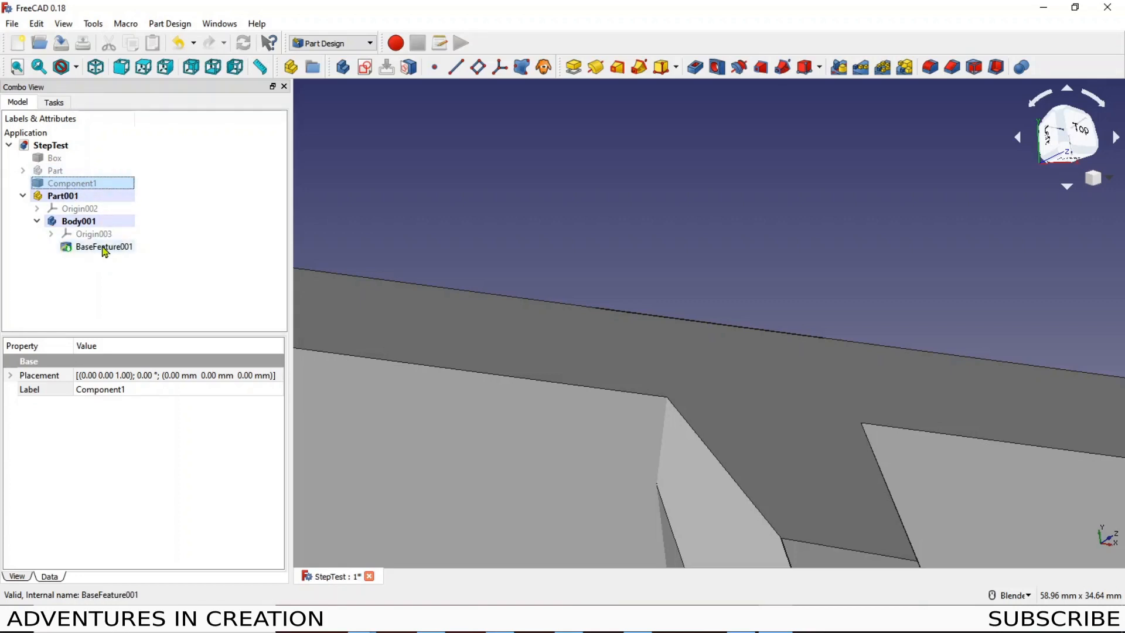
# Start a new sketch on the scraper blade's flat face to the left of the central rib
pyautogui.scroll(-5, 707, 279)
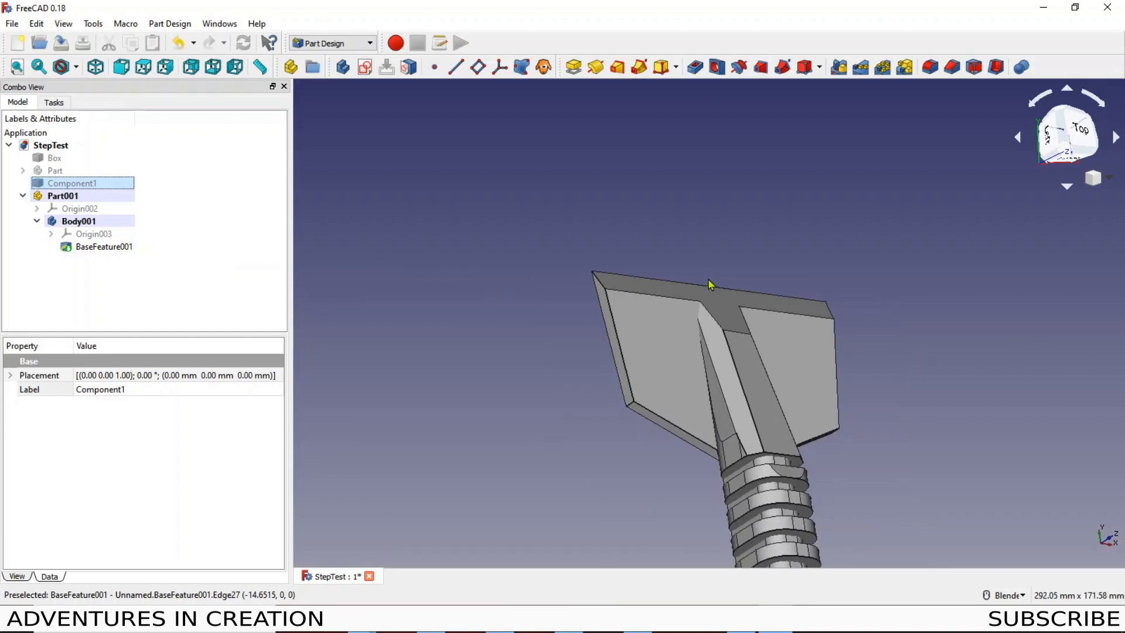
pyautogui.scroll(-2, 709, 284)
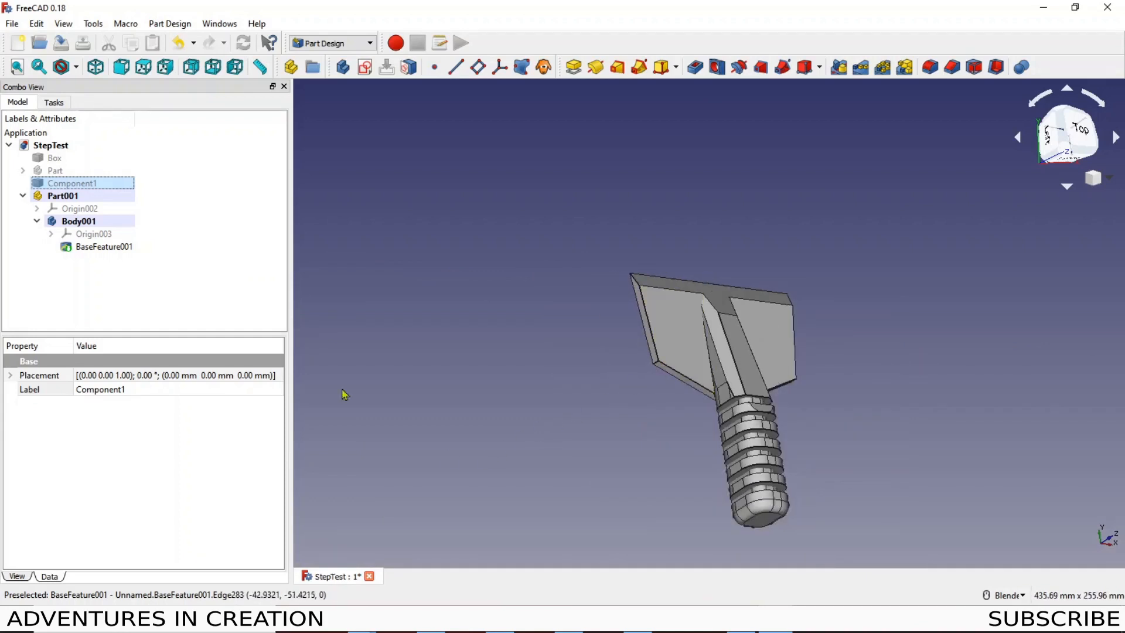
pyautogui.click(682, 324)
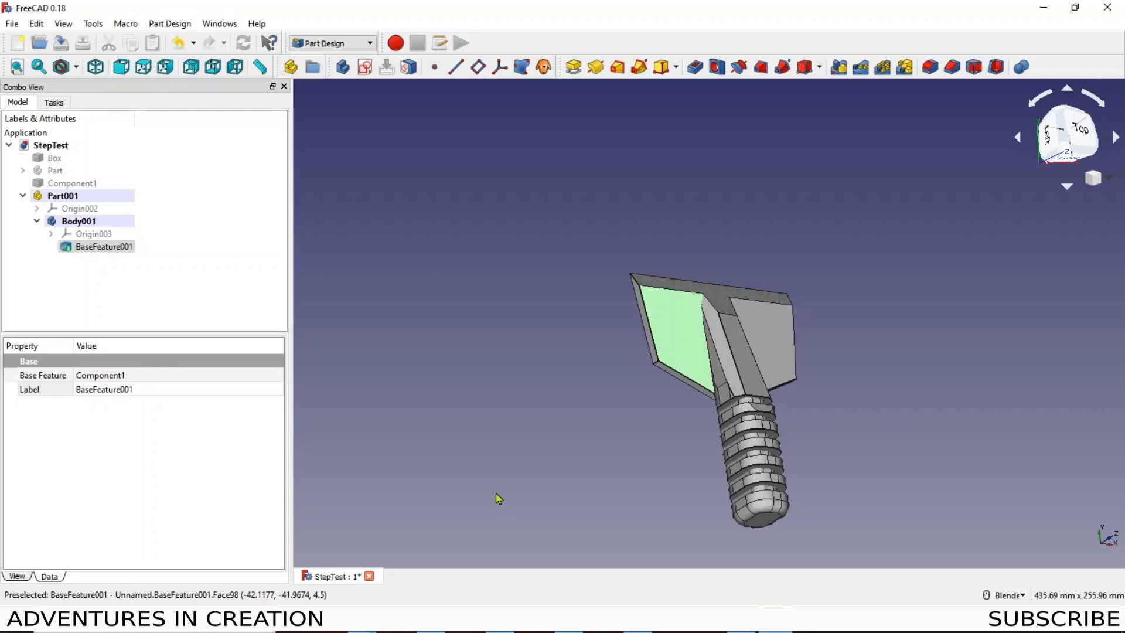
pyautogui.click(365, 66)
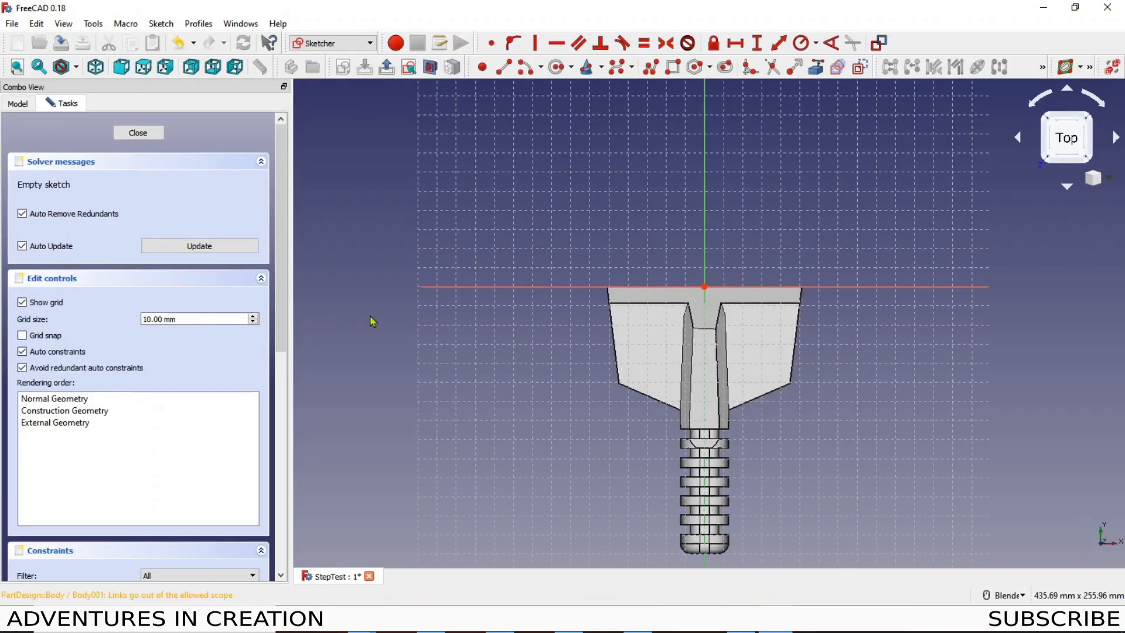
pyautogui.click(559, 67)
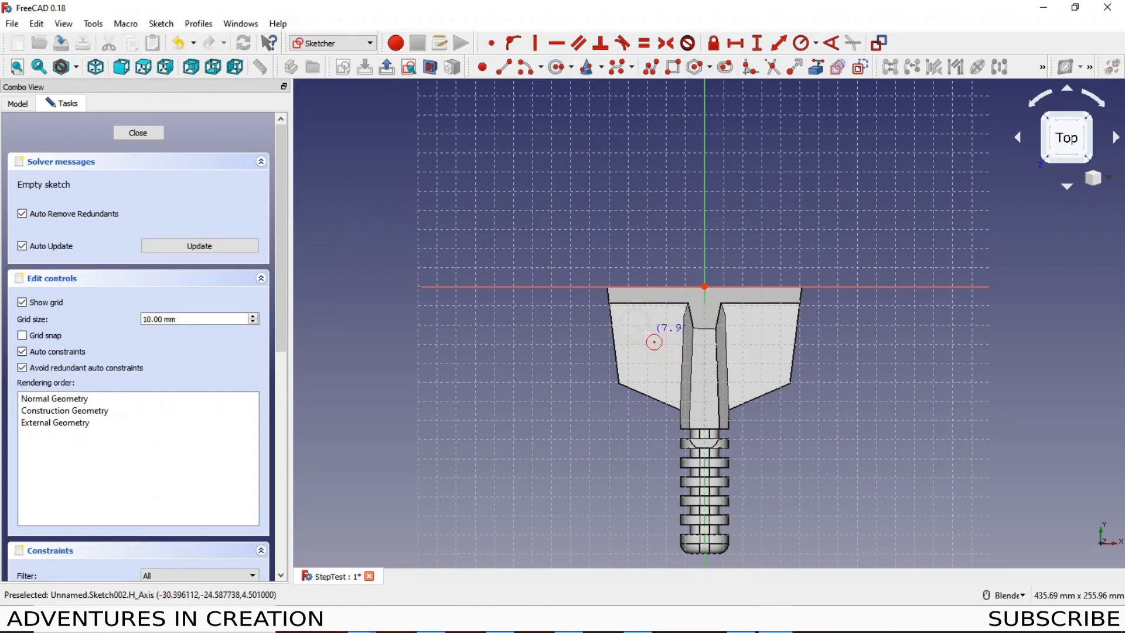
pyautogui.click(648, 337)
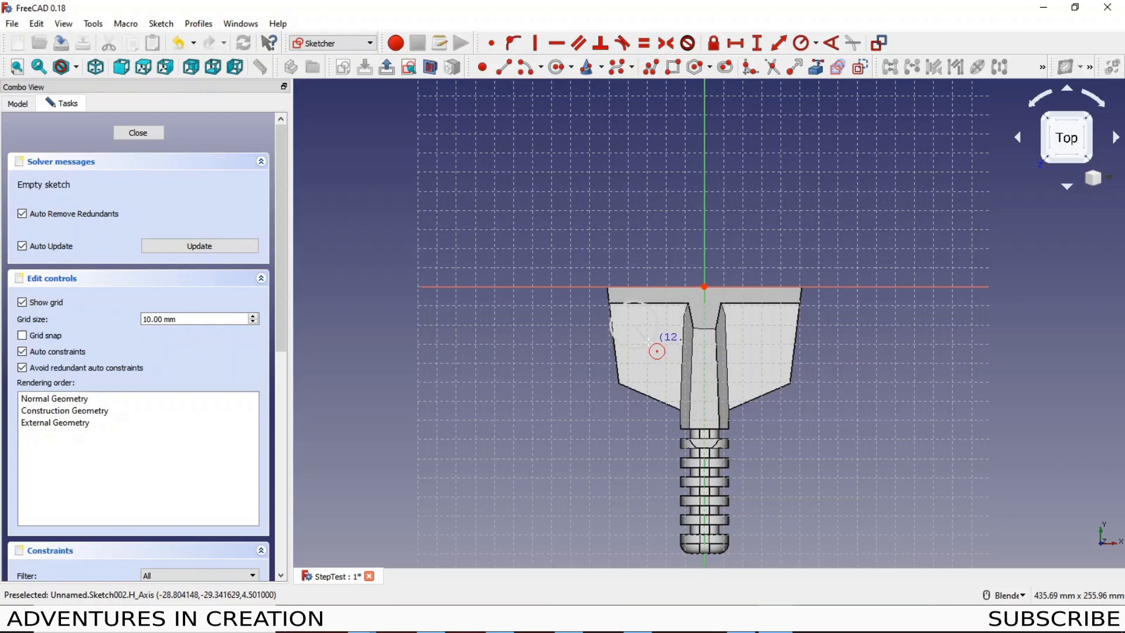
pyautogui.press('Escape')
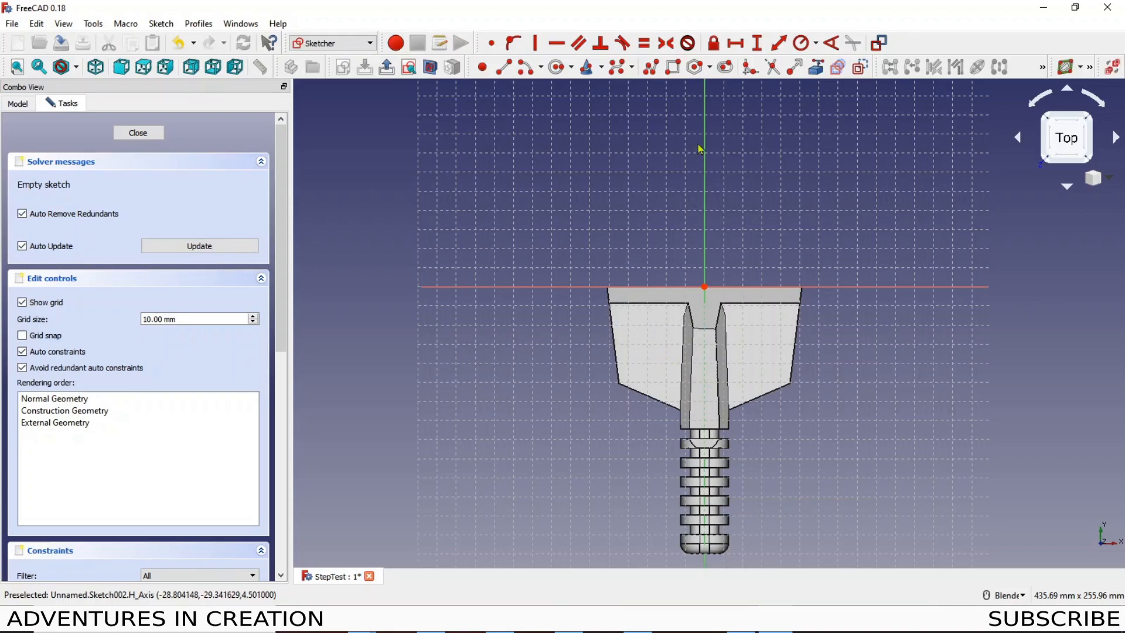
# Sketch a rectangle of about 12.9 x 11.4 mm on the left half of the scraper blade
pyautogui.click(673, 66)
pyautogui.click(630, 325)
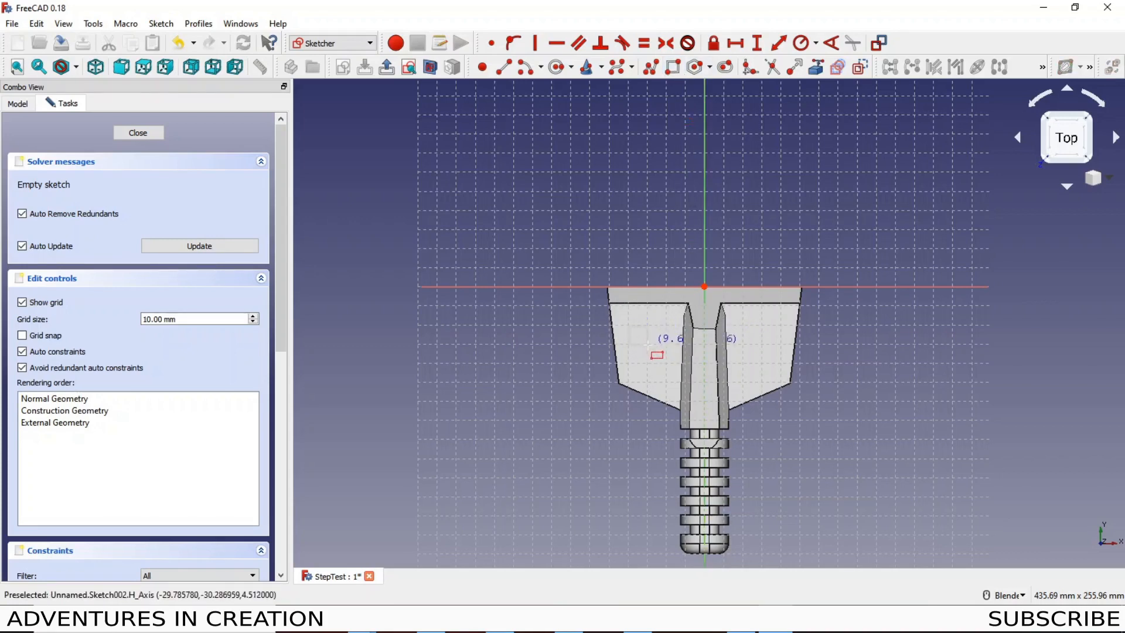
pyautogui.click(654, 348)
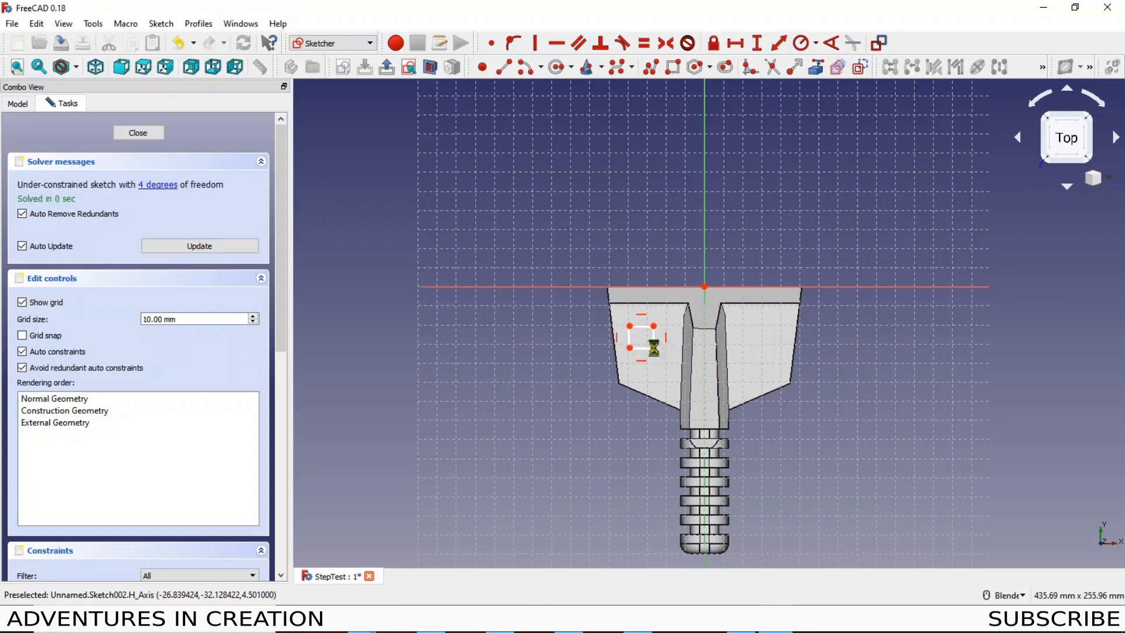
pyautogui.rightClick(490, 412)
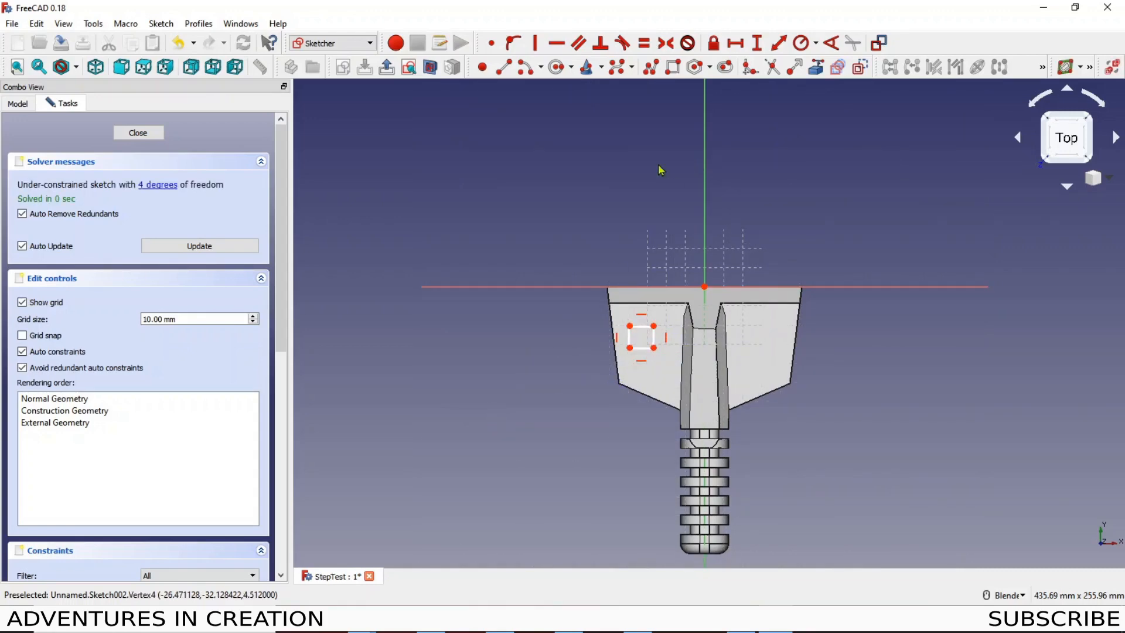
# Constrain the rectangle's horizontal length to 13 mm and place the dimension below the blade, clear of the geometry
pyautogui.click(735, 43)
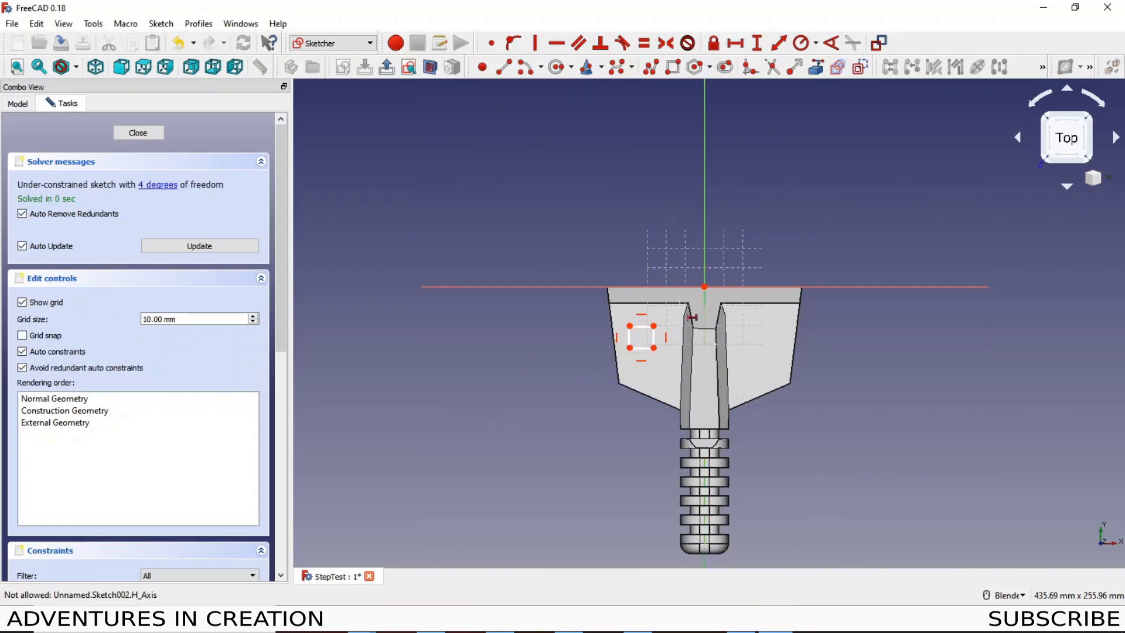
pyautogui.click(646, 348)
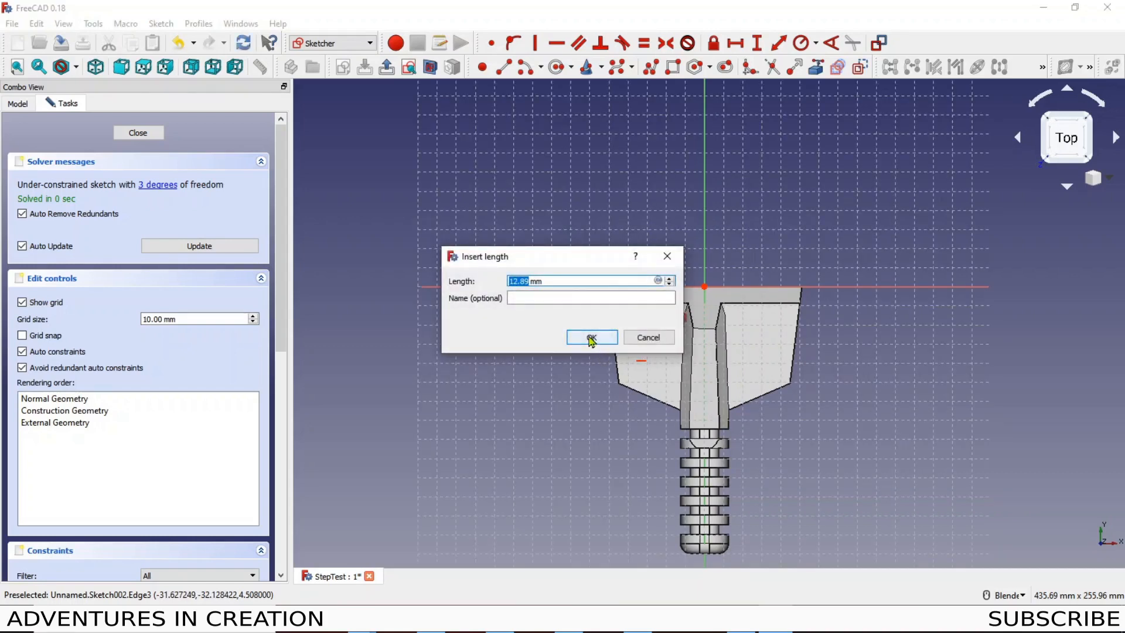
pyautogui.write('1')
pyautogui.click(591, 339)
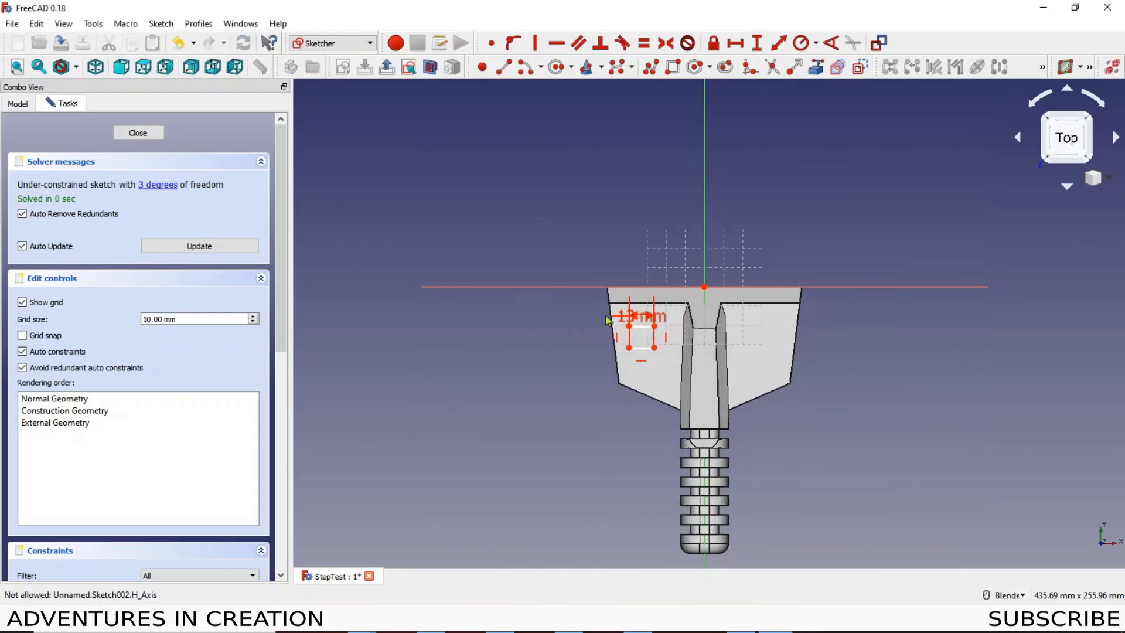
pyautogui.moveTo(629, 317)
pyautogui.mouseDown()
pyautogui.moveTo(617, 473)
pyautogui.moveTo(560, 473)
pyautogui.mouseUp()
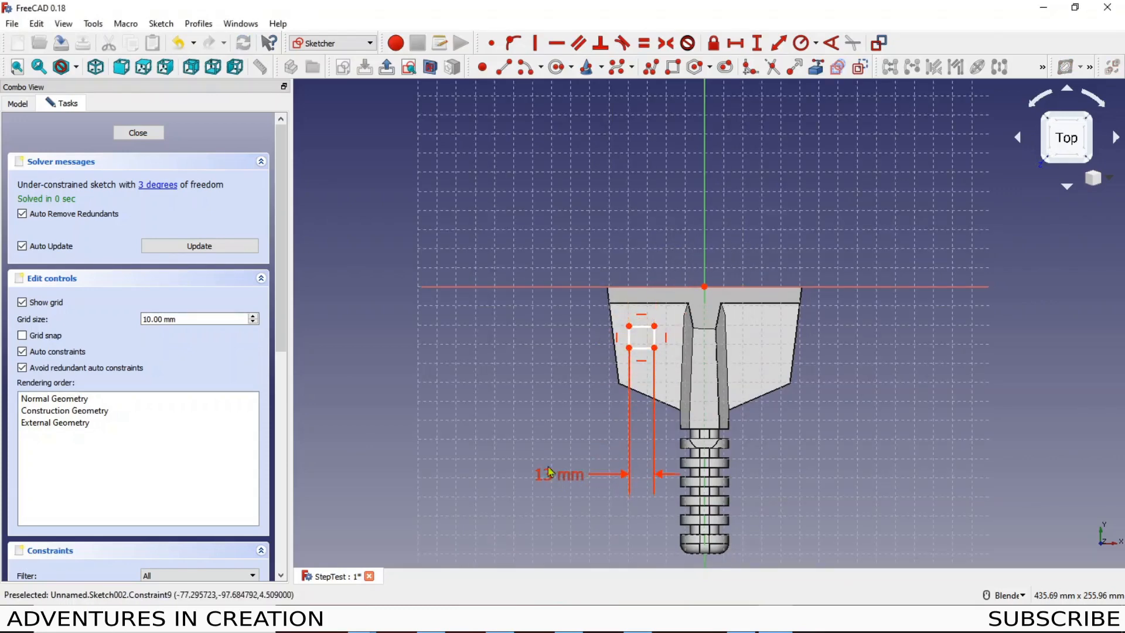
# Constrain the rectangle's vertical length to 12 mm and place the dimension outside the blade to the left
pyautogui.click(758, 46)
pyautogui.click(629, 338)
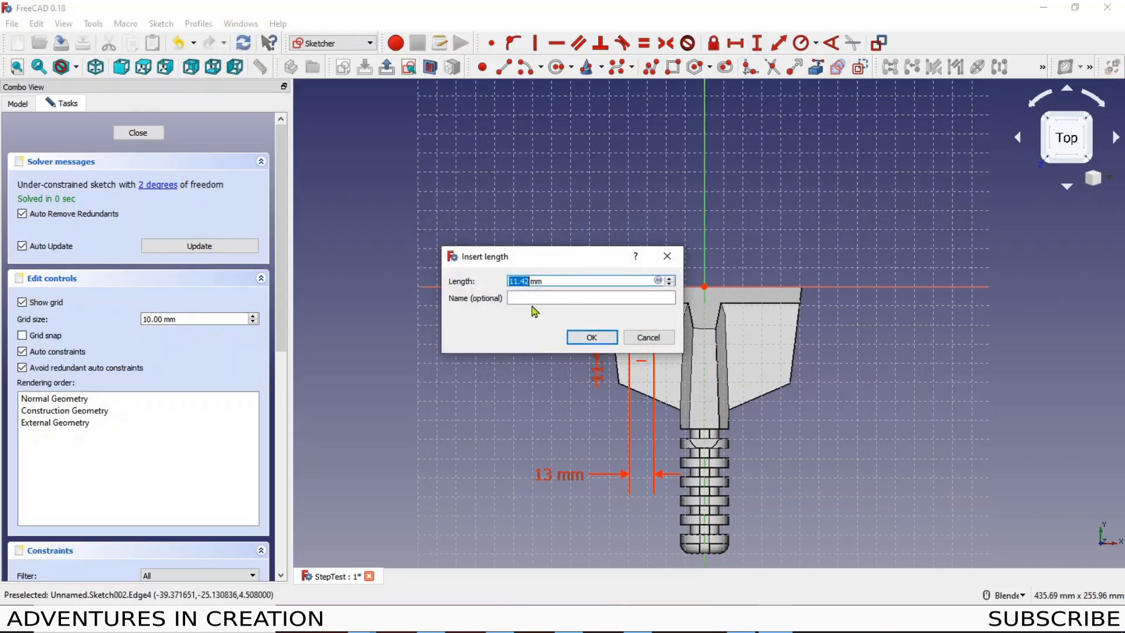
pyautogui.write('12')
pyautogui.click(582, 337)
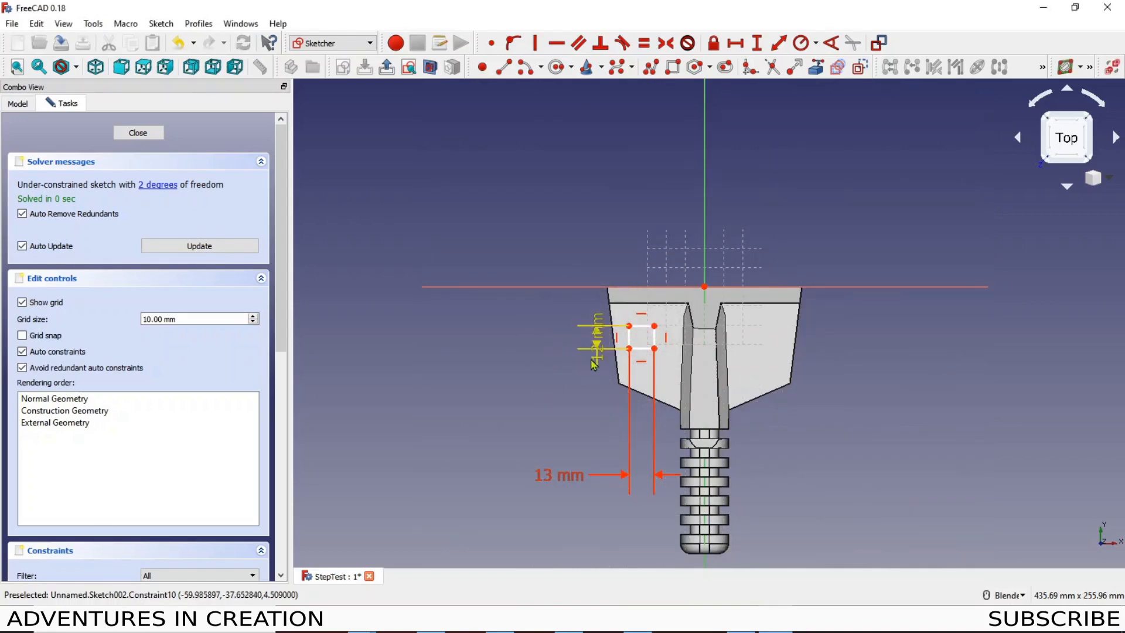
pyautogui.moveTo(597, 338); pyautogui.dragTo(541, 395)
pyautogui.moveTo(534, 414); pyautogui.dragTo(532, 417)
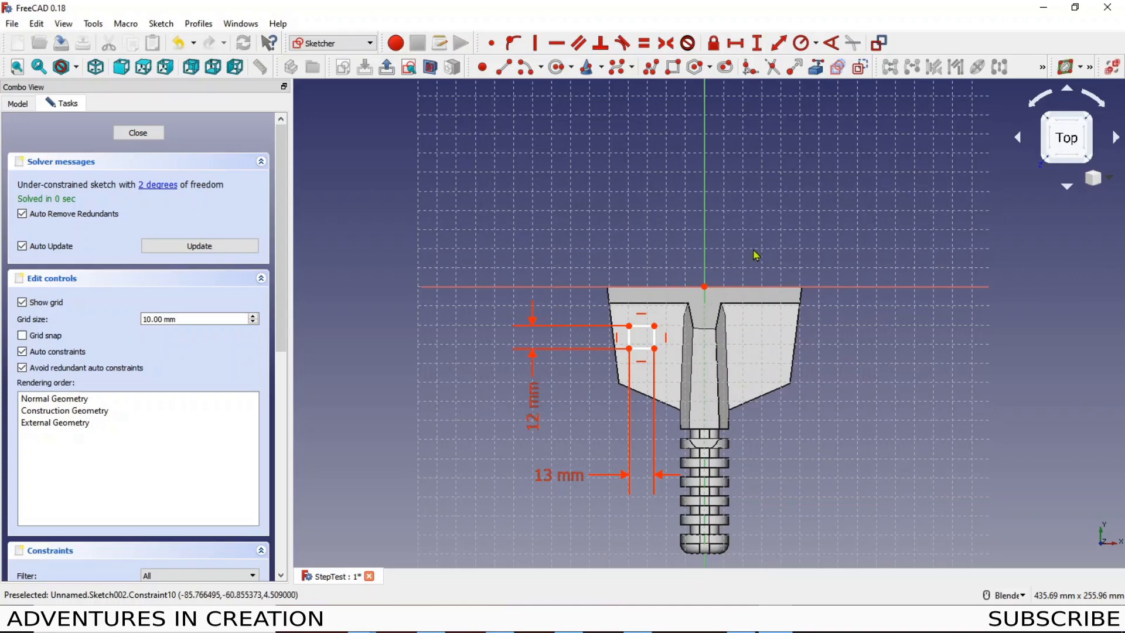
# Apply equality constraints between the rectangle's two horizontal edges and between its two vertical edges
pyautogui.click(643, 348)
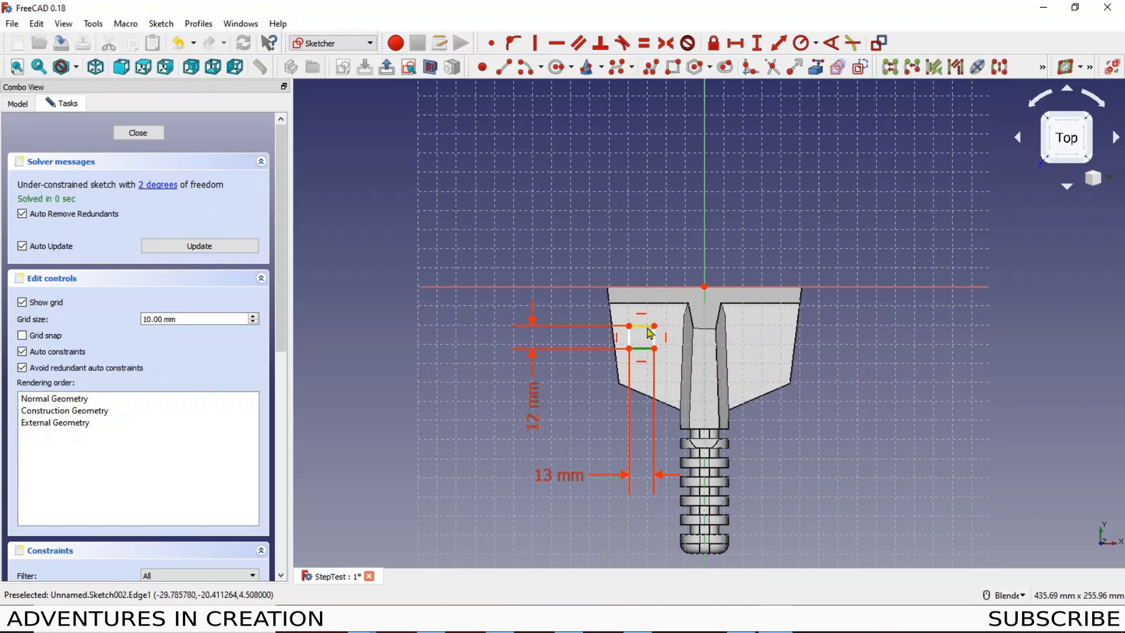
pyautogui.click(643, 326)
pyautogui.click(645, 47)
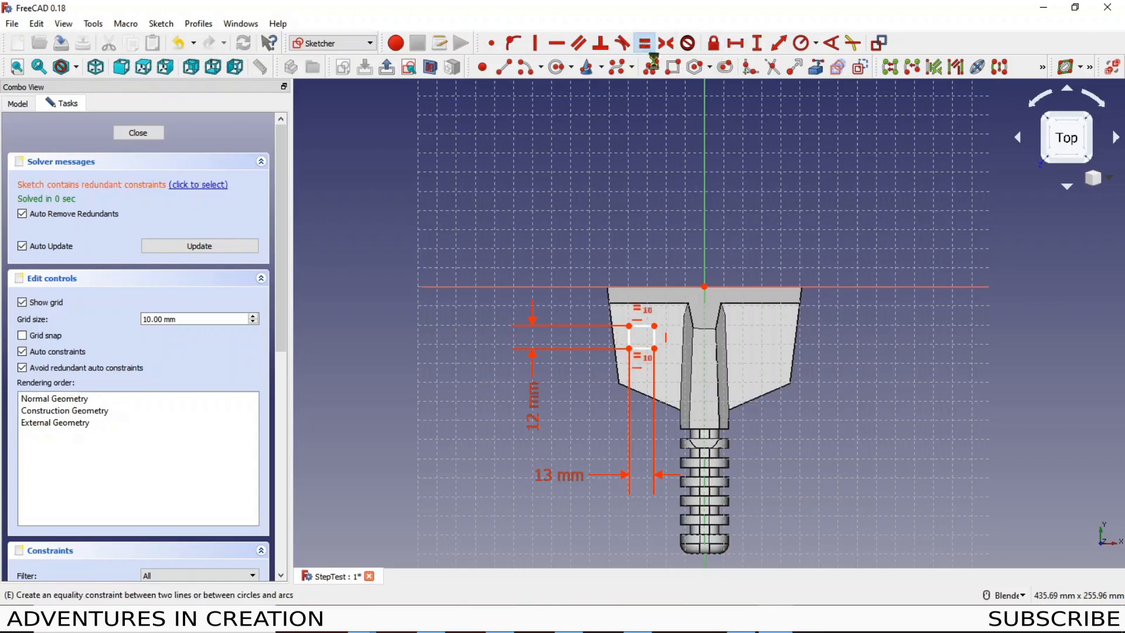
pyautogui.click(631, 339)
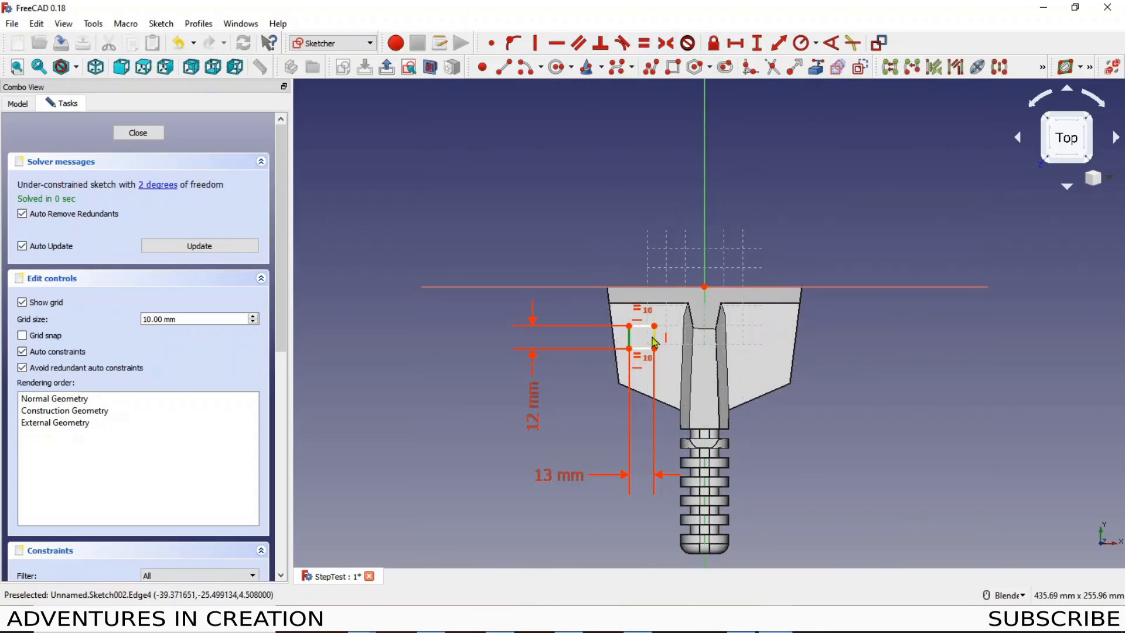
pyautogui.click(655, 337)
pyautogui.click(644, 45)
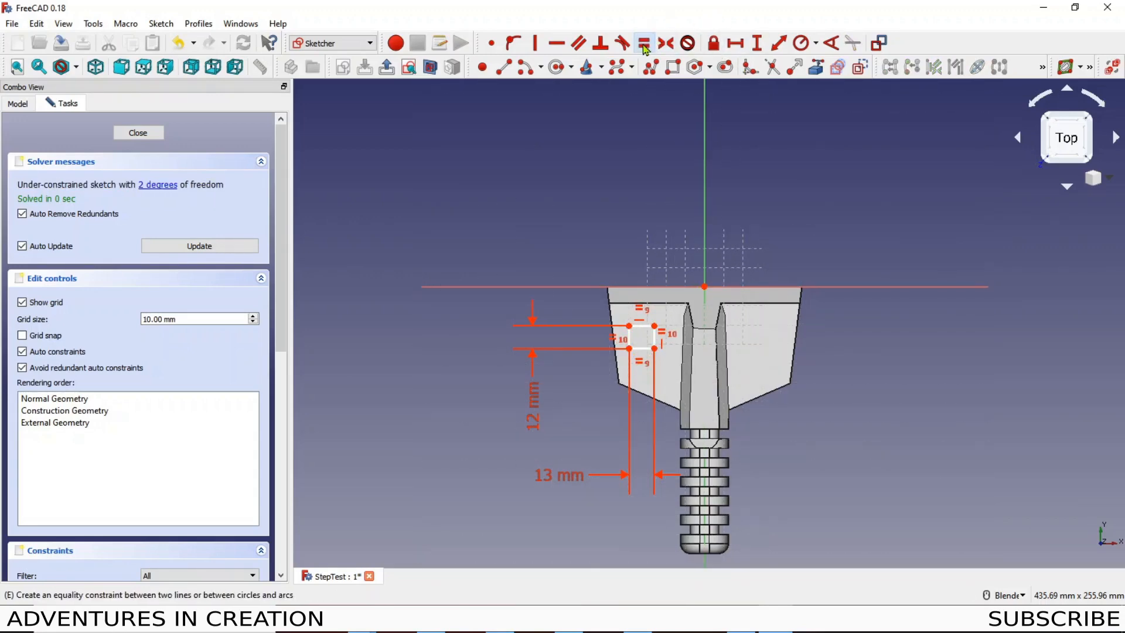
# Constrain the horizontal distance between the sketch origin and the rectangle's upper-right corner to 26 mm
pyautogui.click(736, 43)
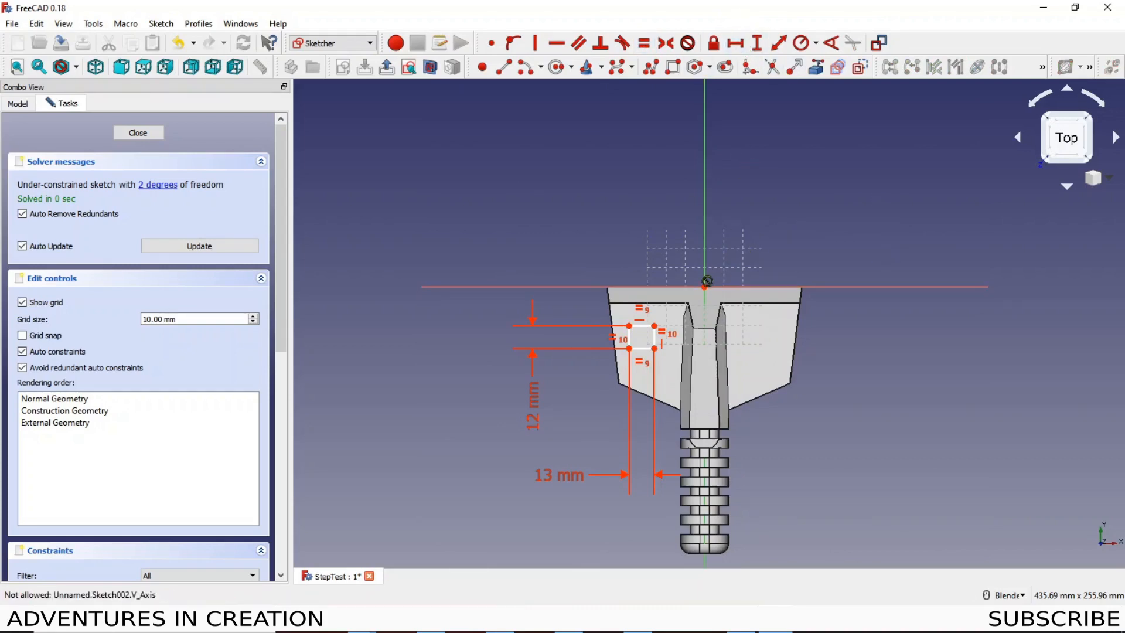
pyautogui.click(654, 326)
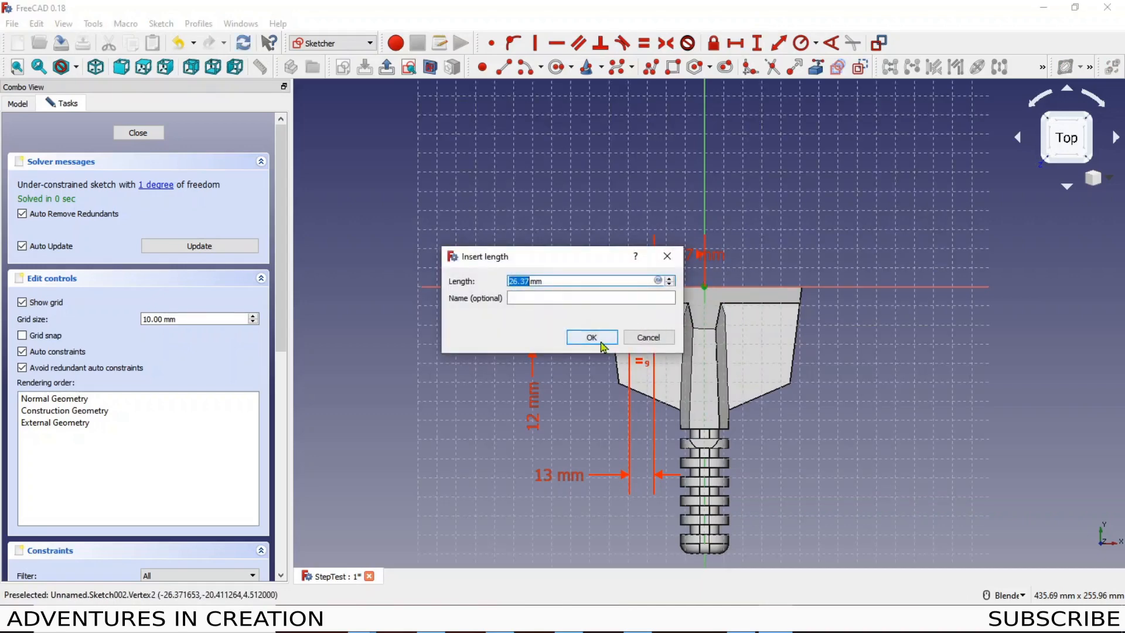
pyautogui.write('10')
pyautogui.click(597, 340)
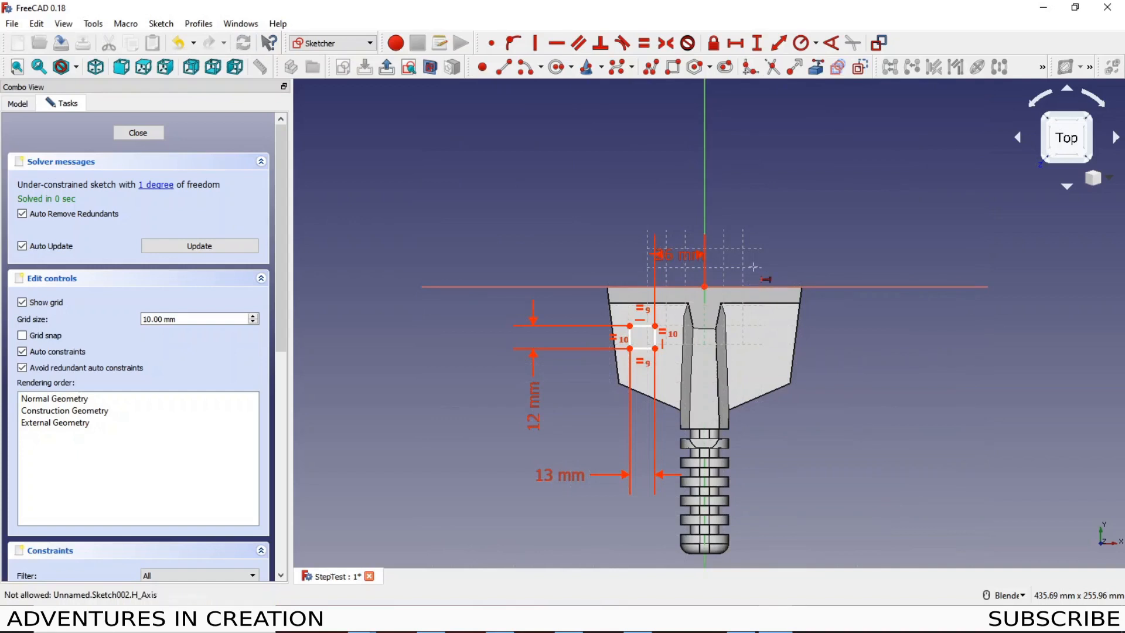
# Constrain the vertical distance between the sketch origin and the rectangle's upper-right corner to 20 mm
pyautogui.click(757, 43)
pyautogui.click(704, 288)
pyautogui.click(655, 327)
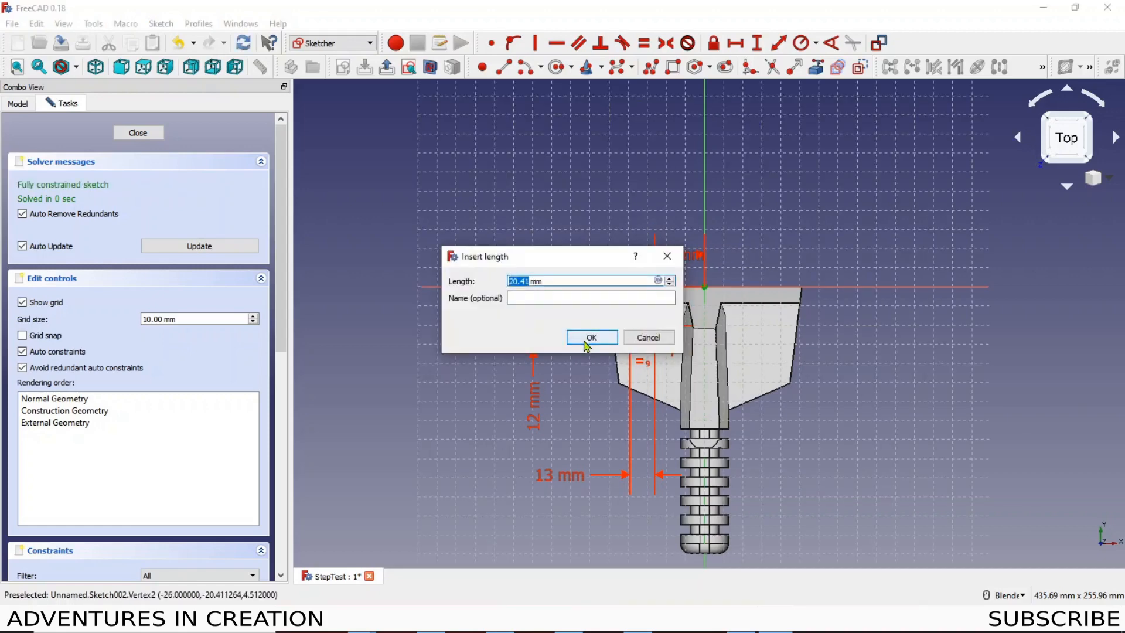
pyautogui.write('2')
pyautogui.click(592, 338)
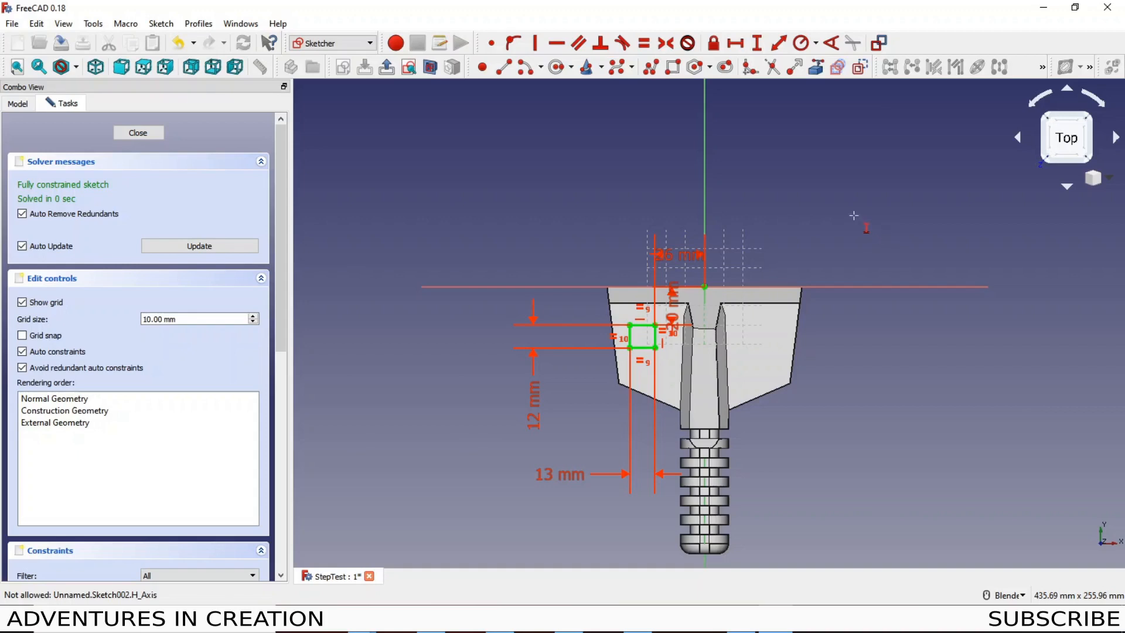
# Move the 26 mm dimension above the blade and the 20 mm dimension out to its right, and finish the sketch
pyautogui.moveTo(683, 256); pyautogui.dragTo(603, 251)
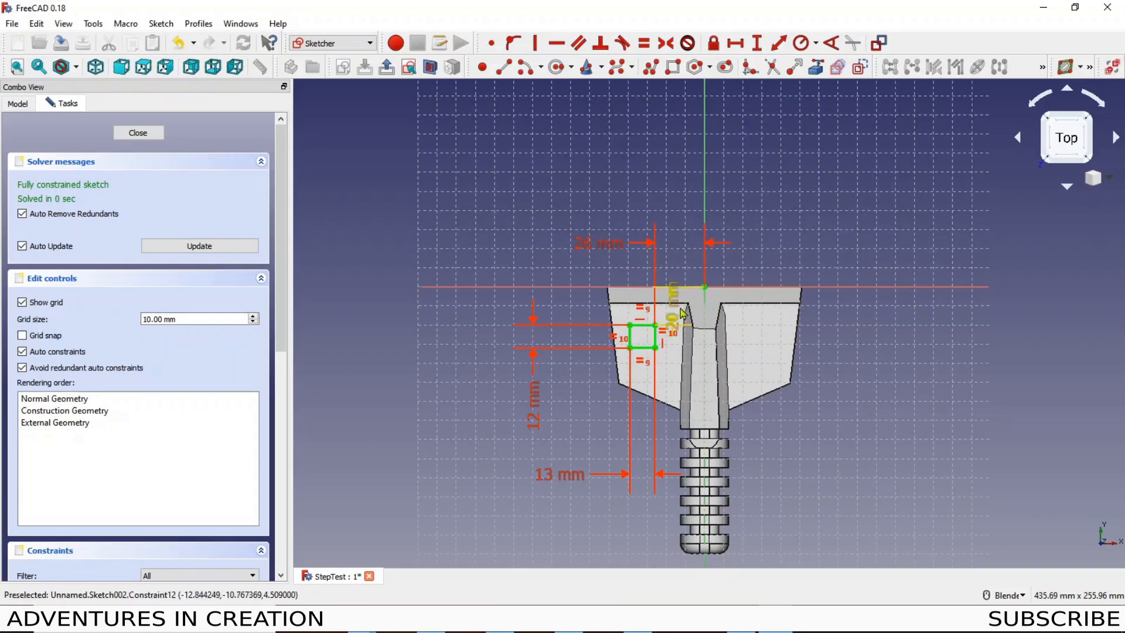
pyautogui.moveTo(678, 310); pyautogui.dragTo(868, 213)
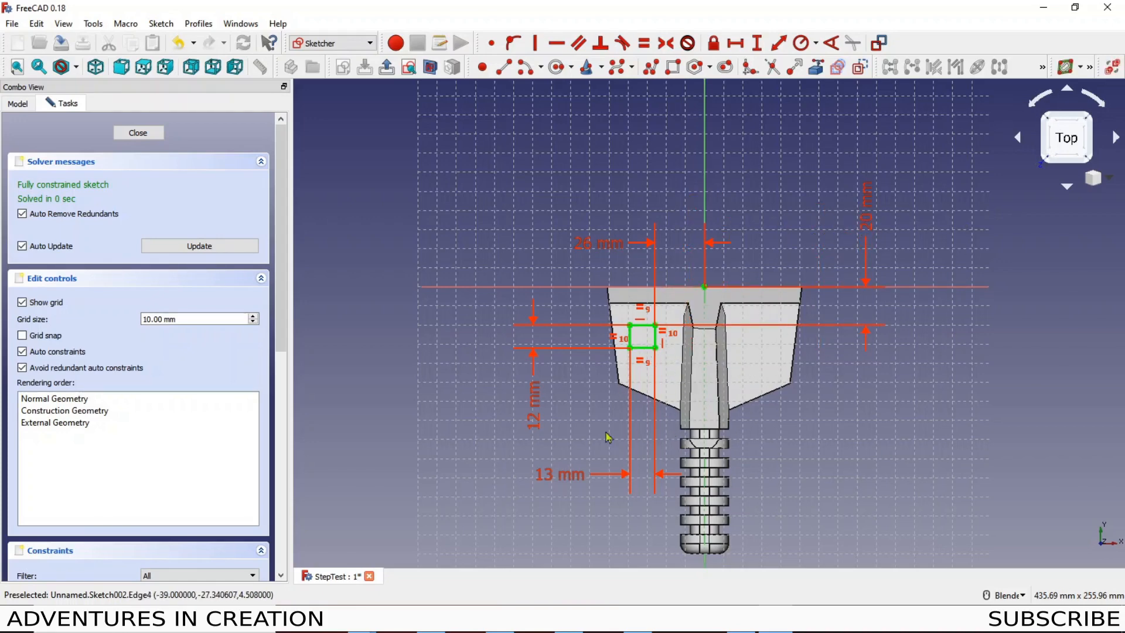
pyautogui.click(140, 134)
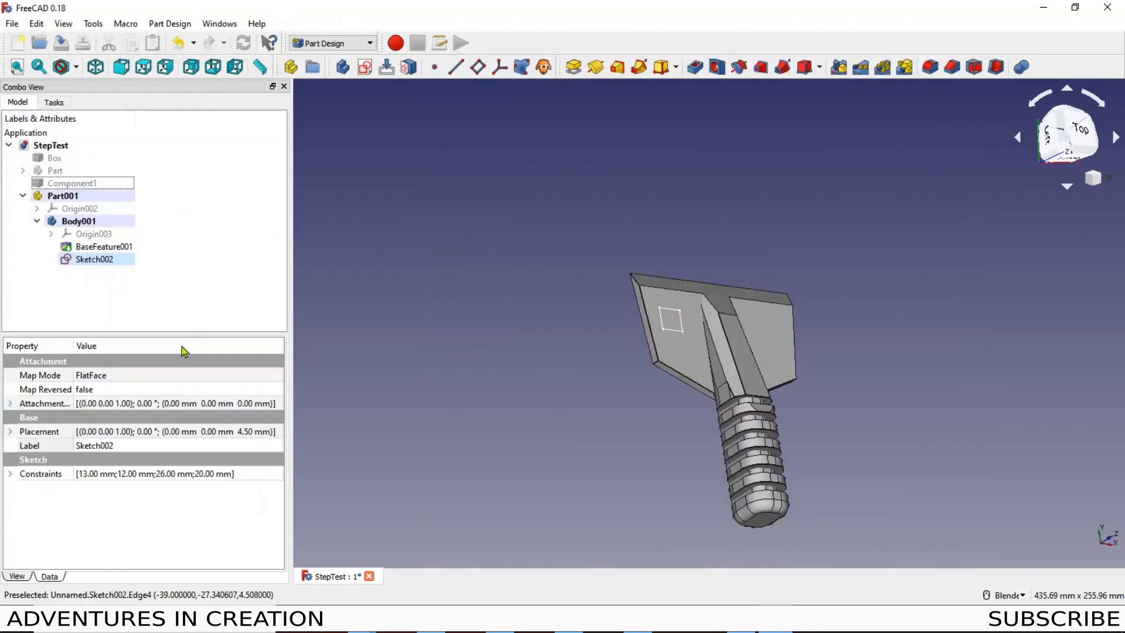
# Reopen the rectangle sketch to check its constraints and close it again
pyautogui.click(675, 330)
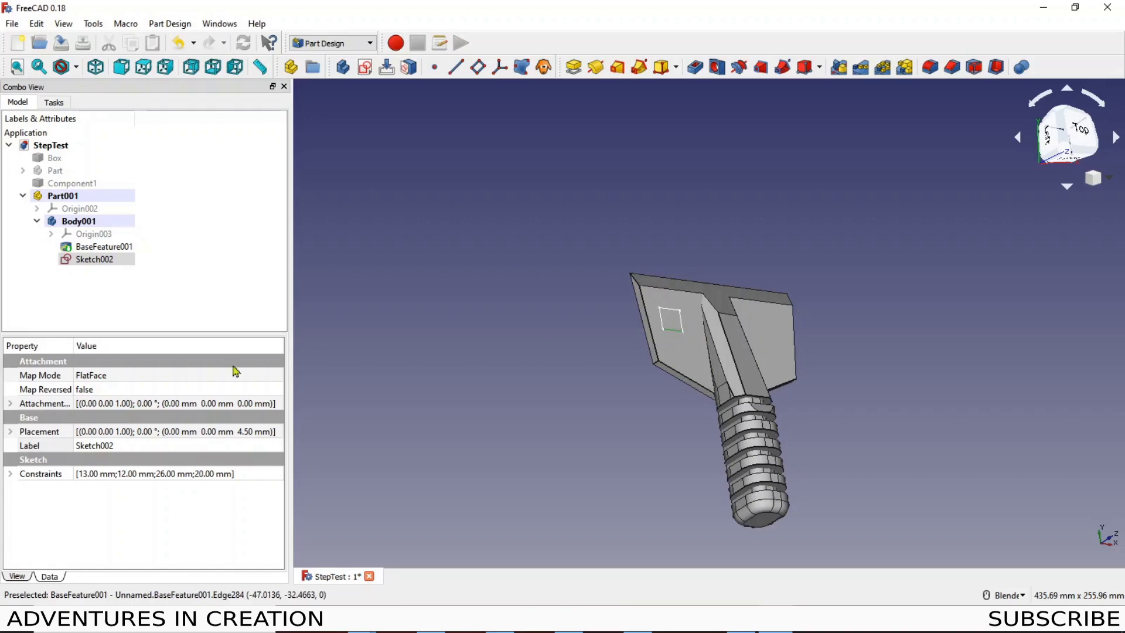
pyautogui.doubleClick(100, 259)
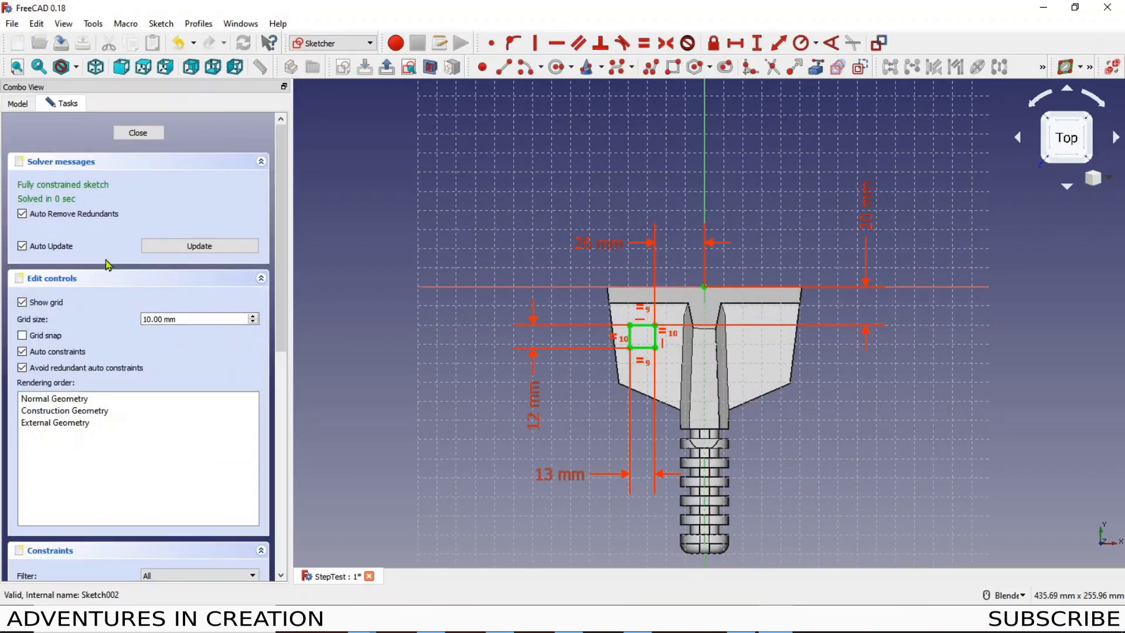
pyautogui.click(140, 134)
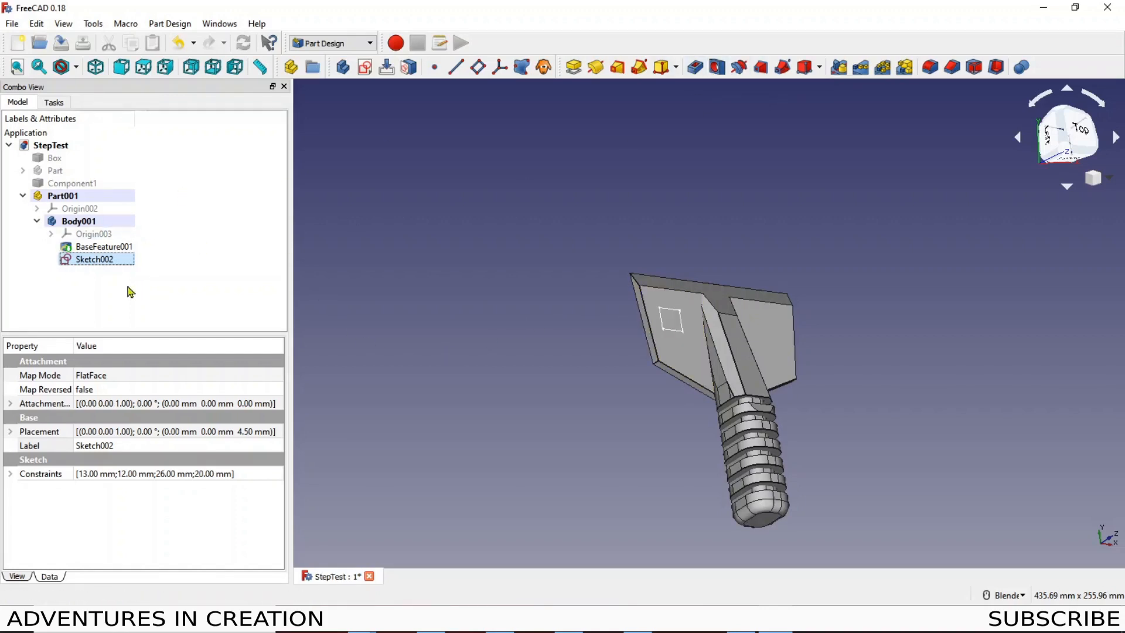
# Try to cut a 5 mm deep pocket into the scraper blade from the rectangle sketch
pyautogui.click(698, 69)
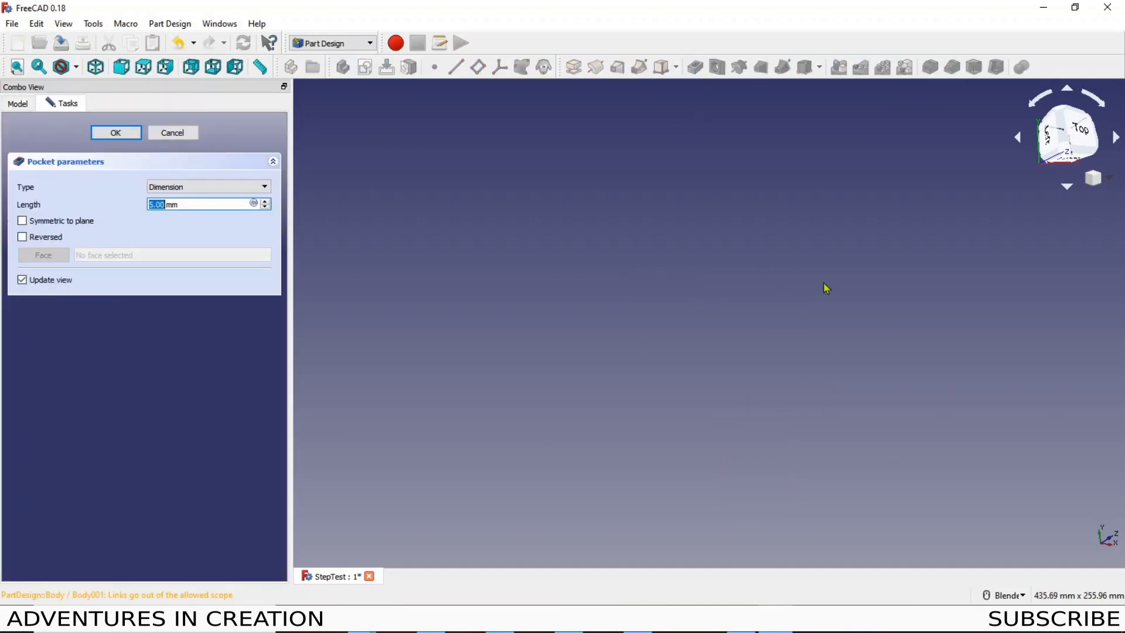
pyautogui.click(116, 133)
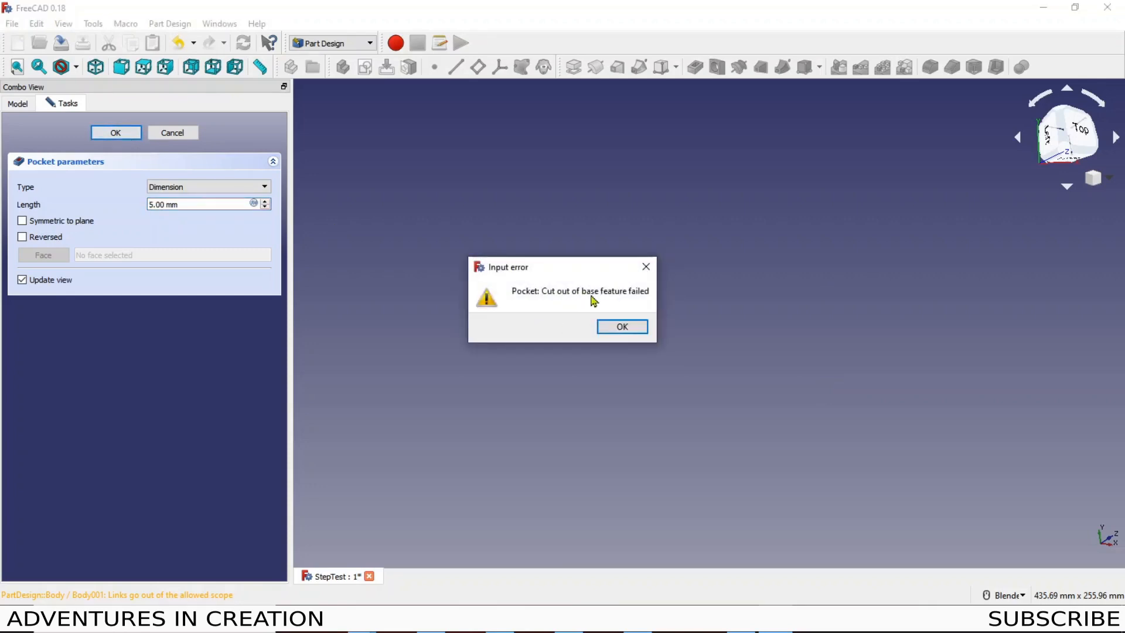
pyautogui.click(635, 329)
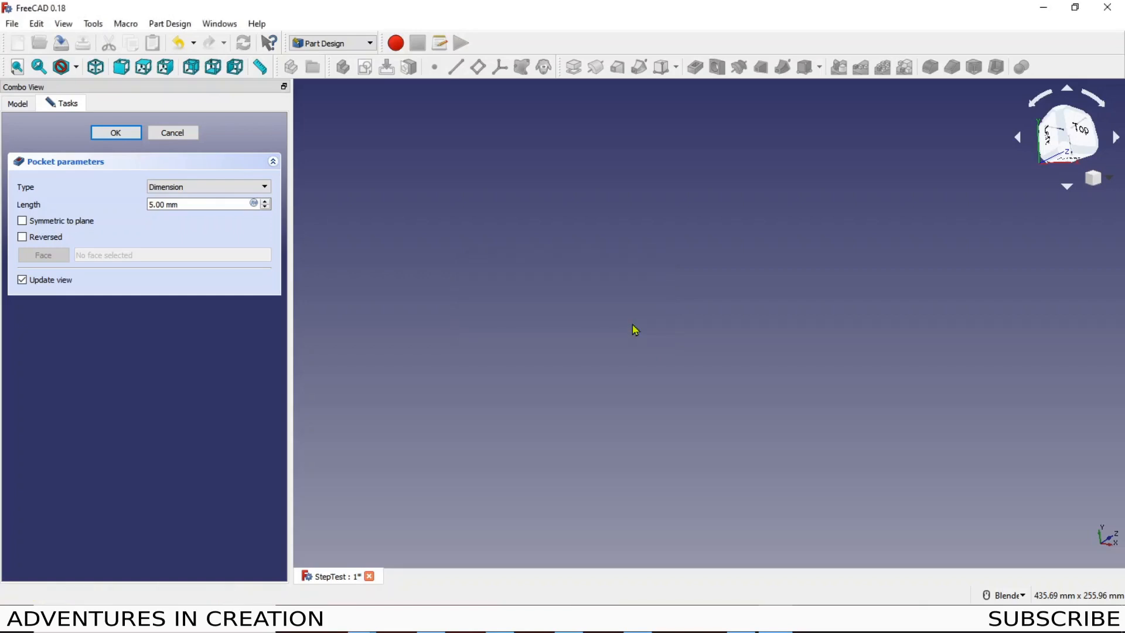
pyautogui.click(189, 133)
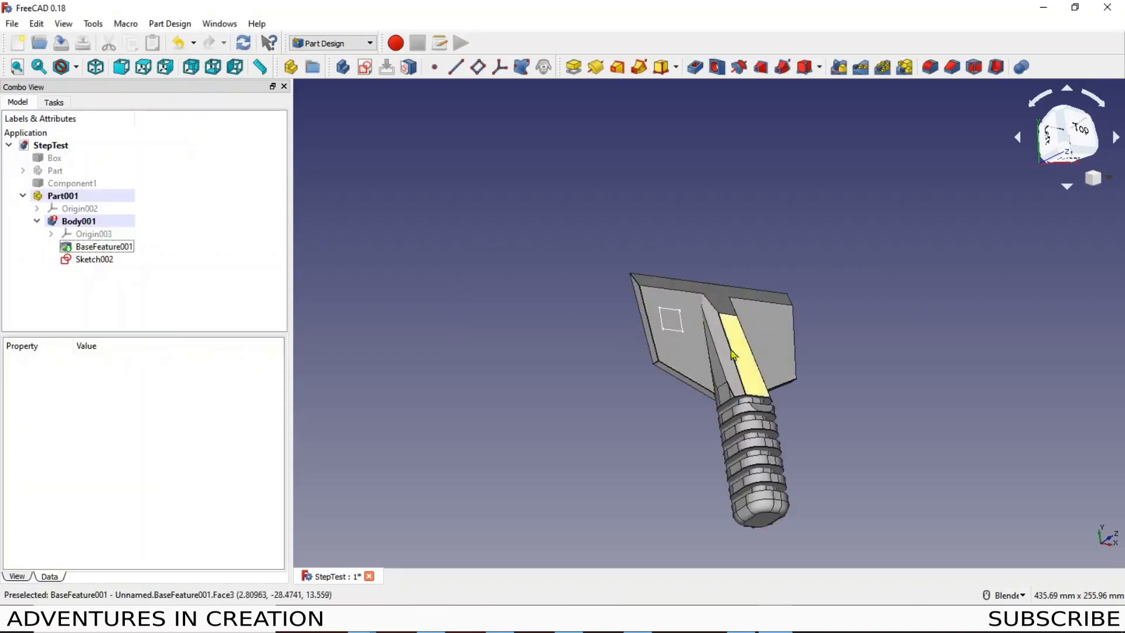